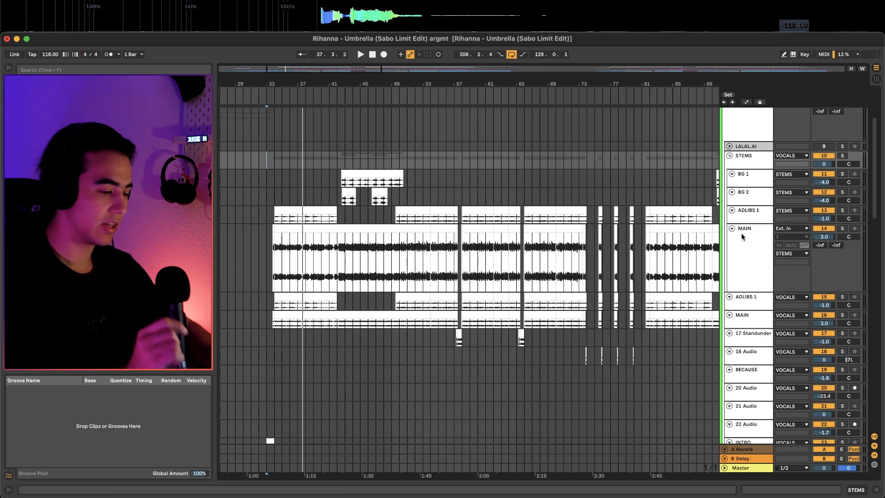
Examine the MAIN vocal track's effect chain and the vocal tracks beneath it.
scroll(657, 228, up, 1)
scroll(657, 228, up, 3)
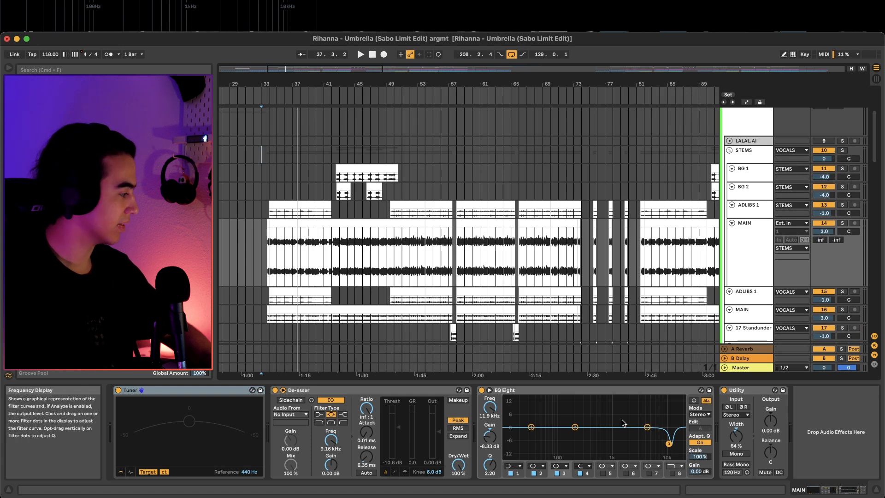
scroll(509, 300, down, 8)
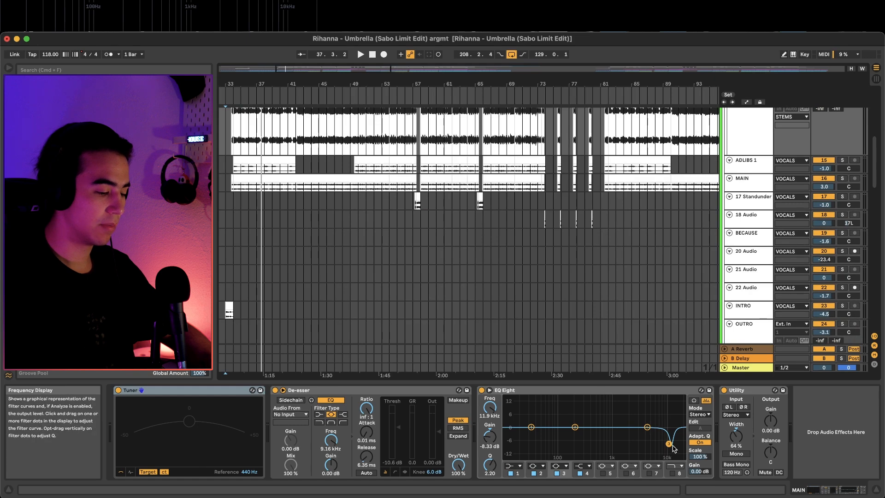
scroll(485, 249, down, 12)
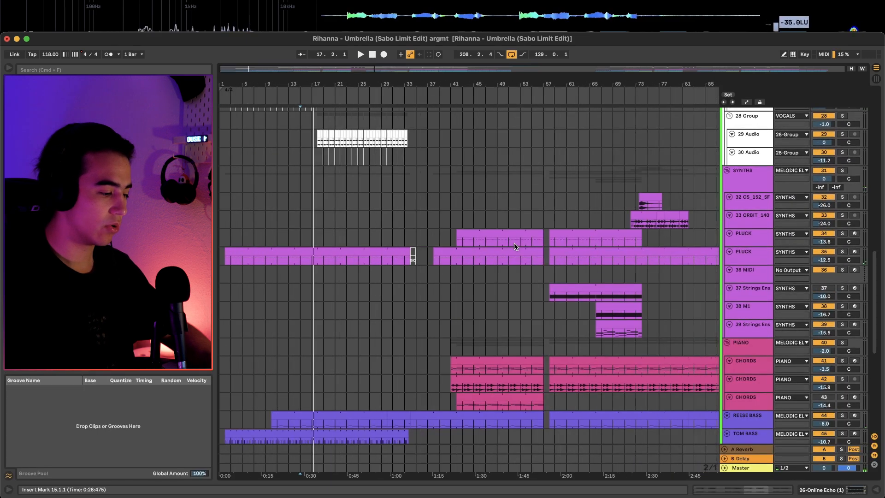
Solo the 28 Group vocals and play them from bar 18.
scroll(514, 246, down, 15)
scroll(514, 246, up, 18)
scroll(513, 246, up, 1)
click(306, 201)
key(z)
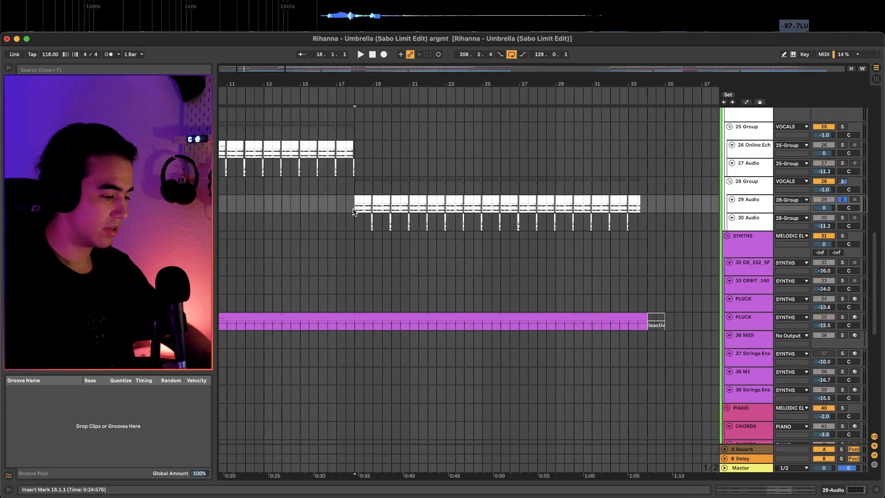
click(762, 185)
key(space)
scroll(356, 234, up, 3)
scroll(354, 233, down, 3)
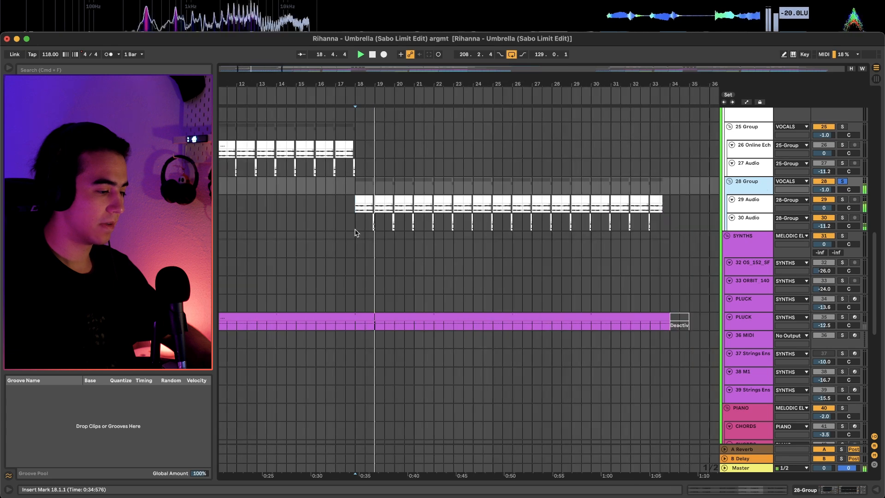
Select a short range in bar 14 on the 26 Online Echo track and reveal the automation lanes.
scroll(355, 233, up, 1)
scroll(355, 229, left, 2)
scroll(355, 230, up, 1)
drag(340, 179, 345, 179)
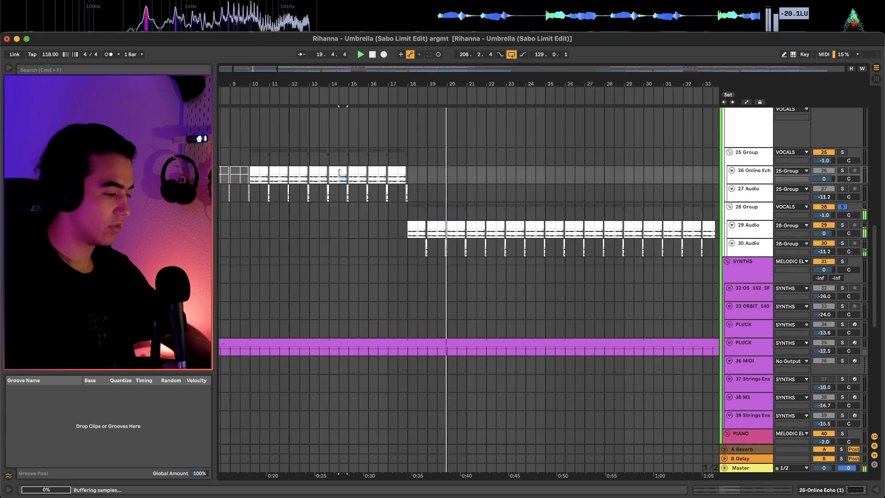
key(a)
scroll(365, 154, up, 3)
scroll(364, 159, left, 3)
Stop playback, clear the solo, look through the lower tracks' automation, and hide the automation lanes.
key(space)
key(s)
scroll(315, 176, down, 3)
key(s)
scroll(315, 174, down, 4)
scroll(314, 175, up, 5)
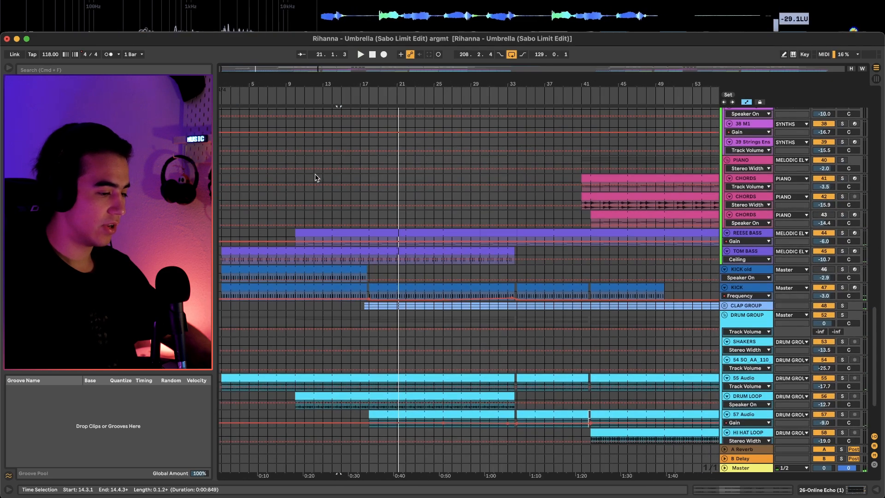
scroll(315, 174, up, 5)
key(a)
scroll(279, 275, up, 2)
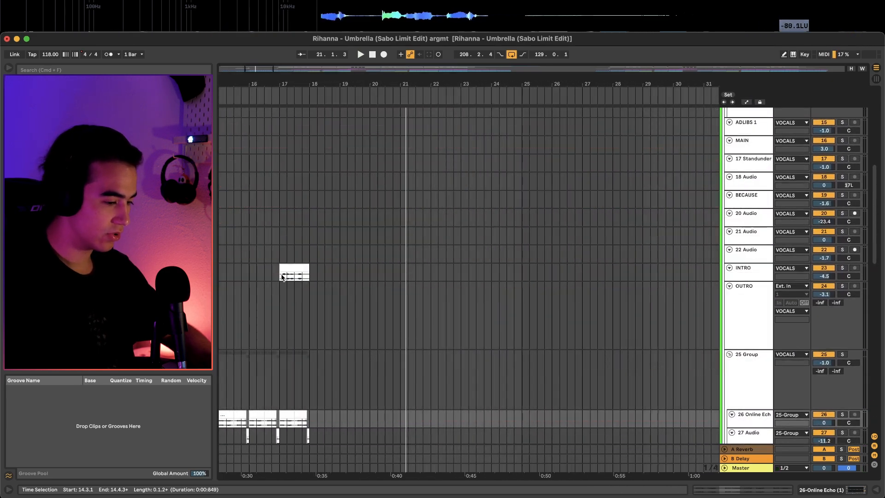
Solo the INTRO track, audition its vocal clip at bar 17, and stop playback.
click(281, 276)
key(s)
key(space)
scroll(294, 271, up, 4)
scroll(295, 272, down, 8)
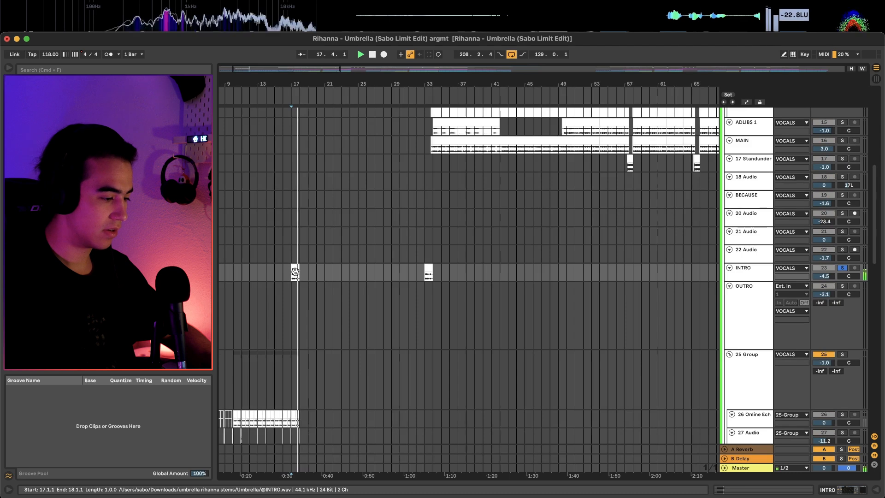
click(296, 275)
key(space)
Audition the 17 Standunder track on its own, starting in bar 65.
scroll(371, 229, up, 6)
click(372, 229)
key(s)
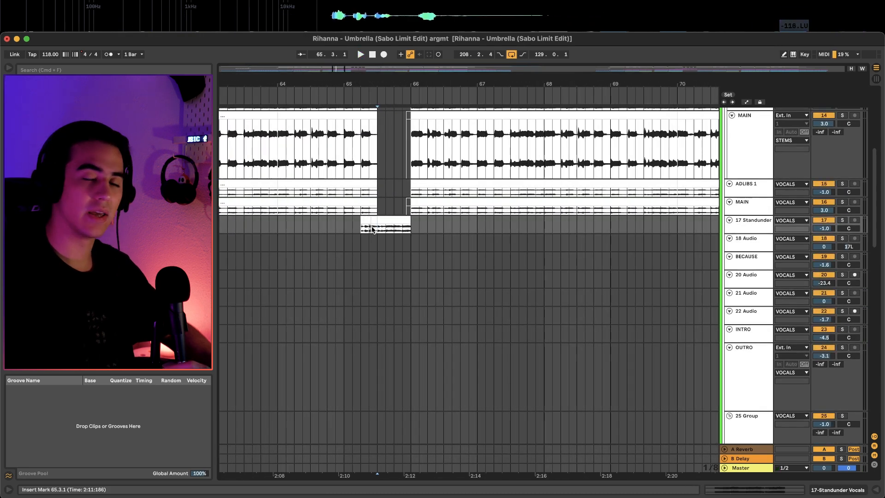
Play the first piano CHORDS track solo from bar 58 and open its clip in an enlarged note editor.
scroll(371, 229, down, 10)
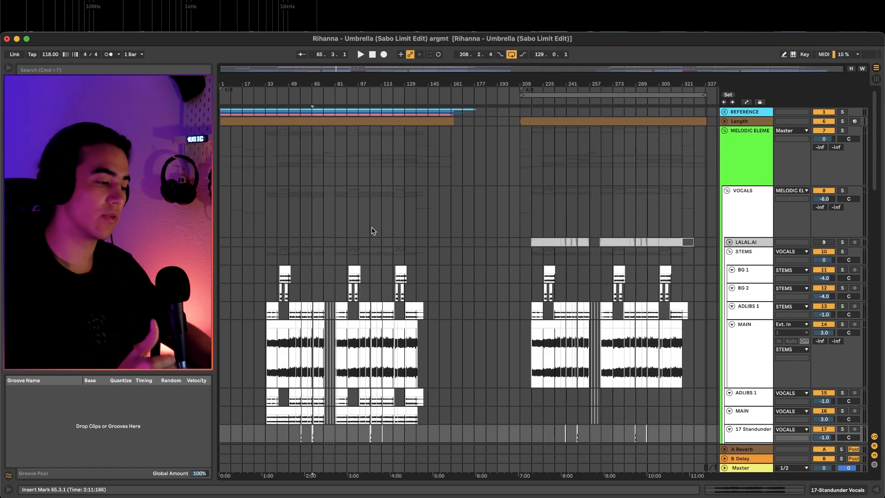
scroll(373, 230, down, 20)
scroll(323, 220, up, 5)
scroll(323, 219, up, 4)
scroll(375, 310, up, 4)
scroll(570, 283, down, 1)
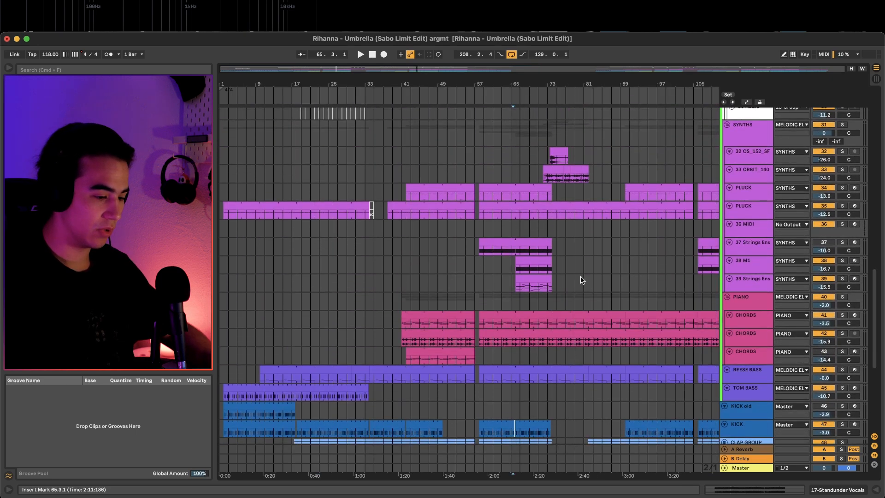
scroll(539, 270, right, 3)
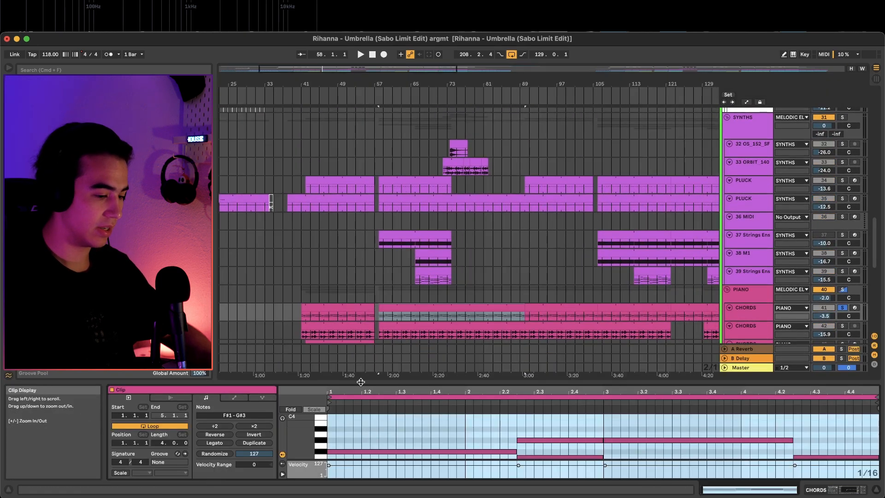
drag(360, 380, 389, 182)
scroll(385, 307, up, 5)
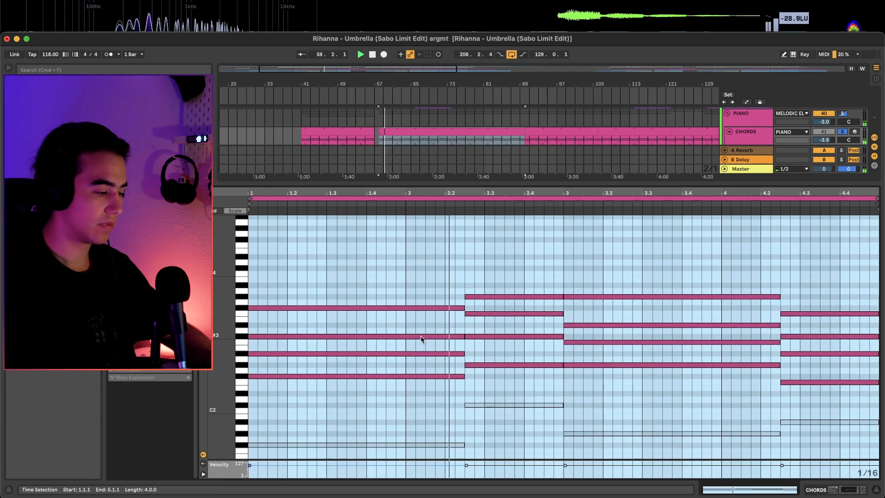
Examine the chord notes in the CHORDS clip, folding the piano roll to the used keys and unfolding it.
scroll(421, 339, up, 4)
scroll(421, 340, down, 2)
scroll(420, 339, down, 8)
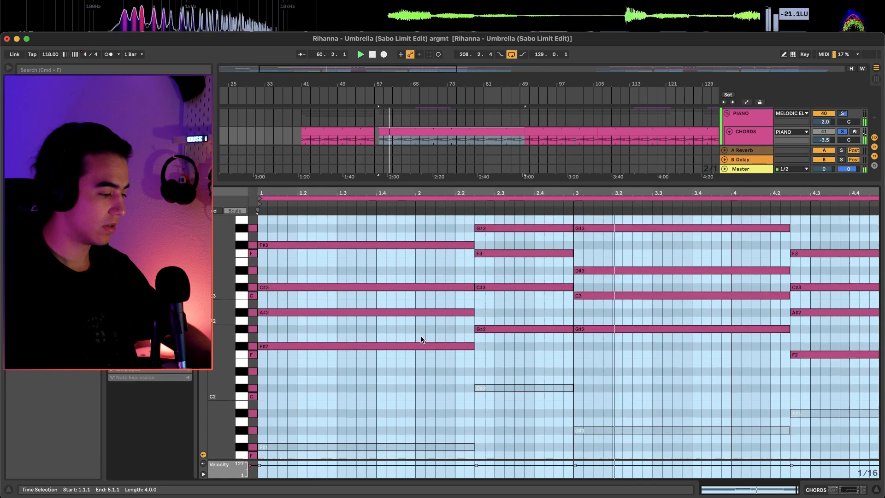
click(215, 210)
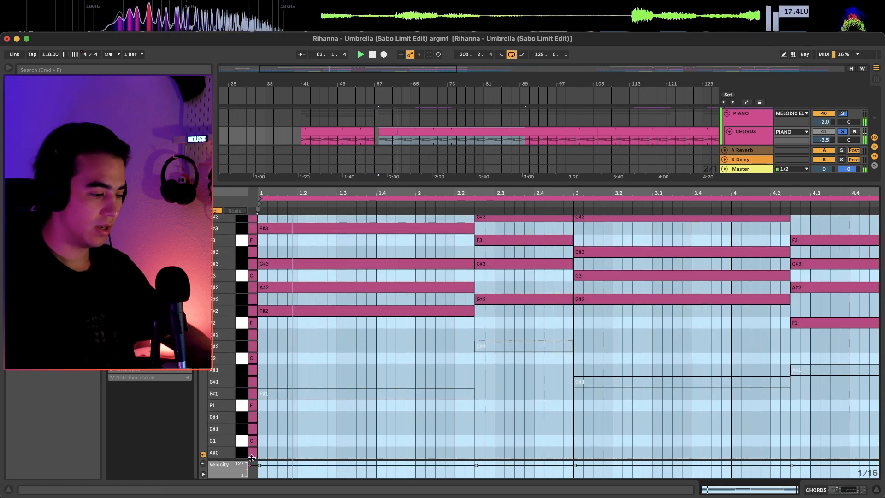
click(215, 211)
Play the second, audio-based CHORDS track solo from bar 62.
scroll(420, 280, up, 8)
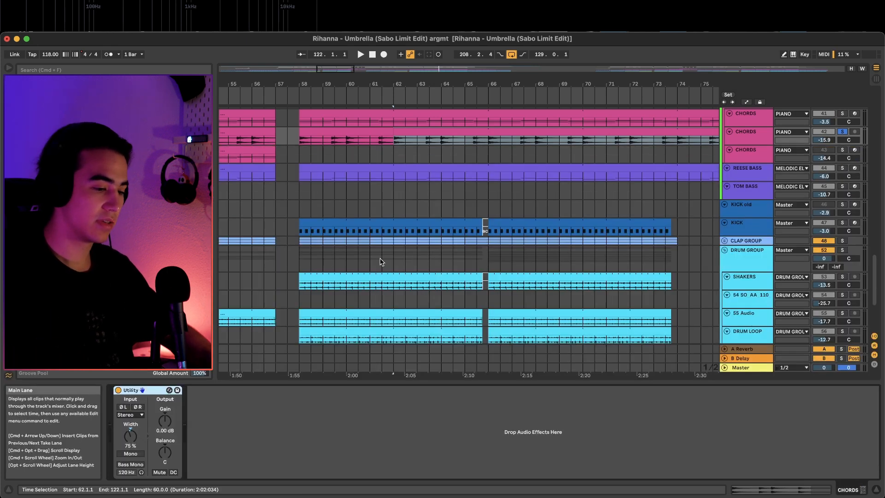
scroll(434, 181, up, 2)
scroll(461, 181, up, 3)
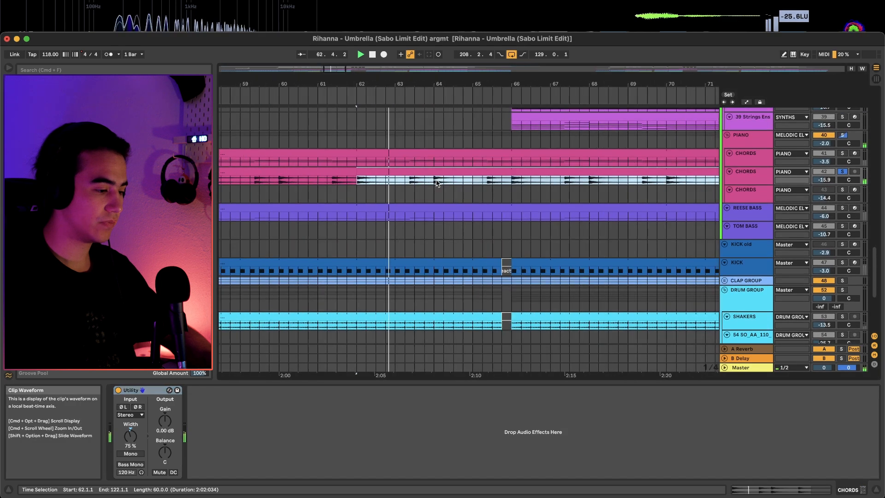
scroll(462, 183, down, 5)
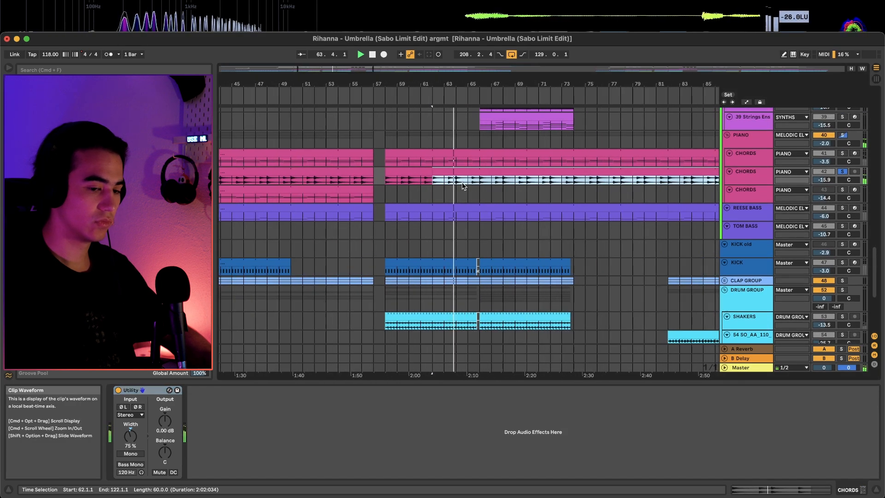
scroll(462, 183, up, 4)
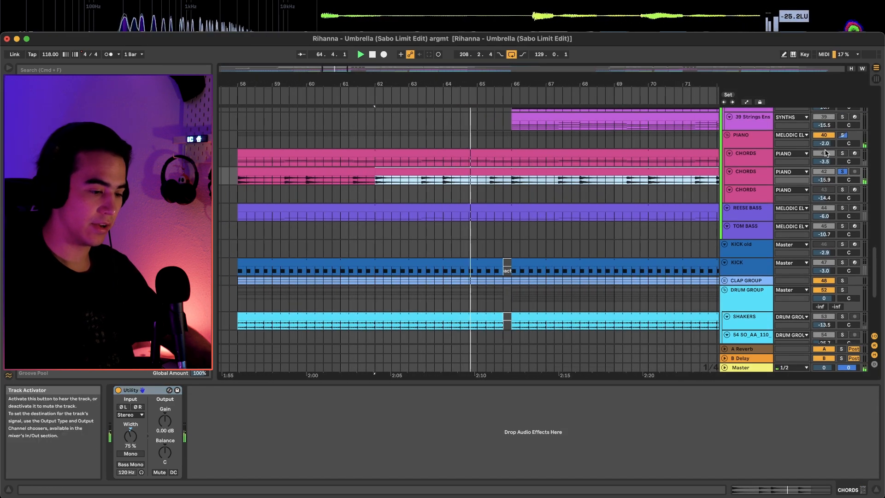
Add the first CHORDS track to the solo, listen to both chord layers together, and stop playback.
click(843, 155)
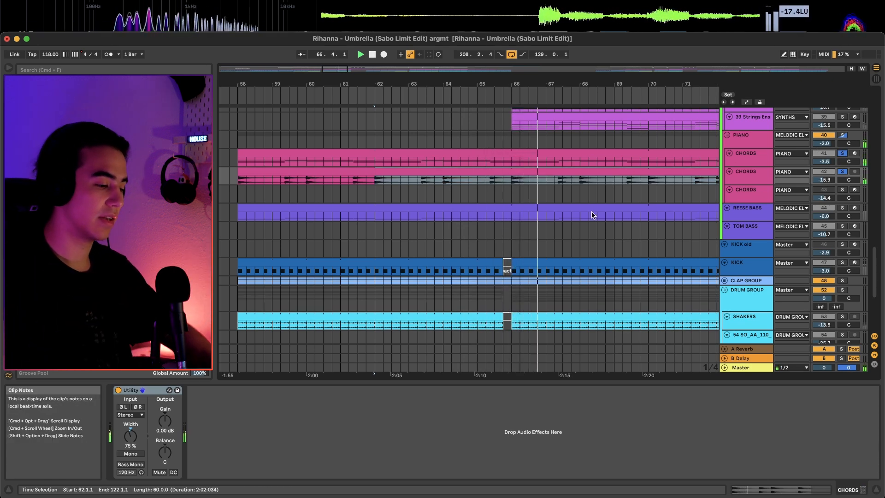
drag(581, 184, 523, 180)
scroll(524, 180, down, 3)
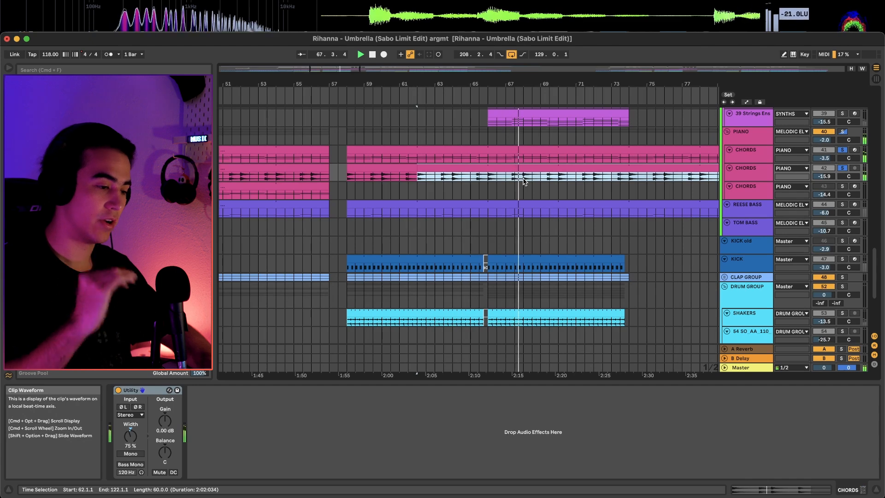
scroll(524, 181, down, 4)
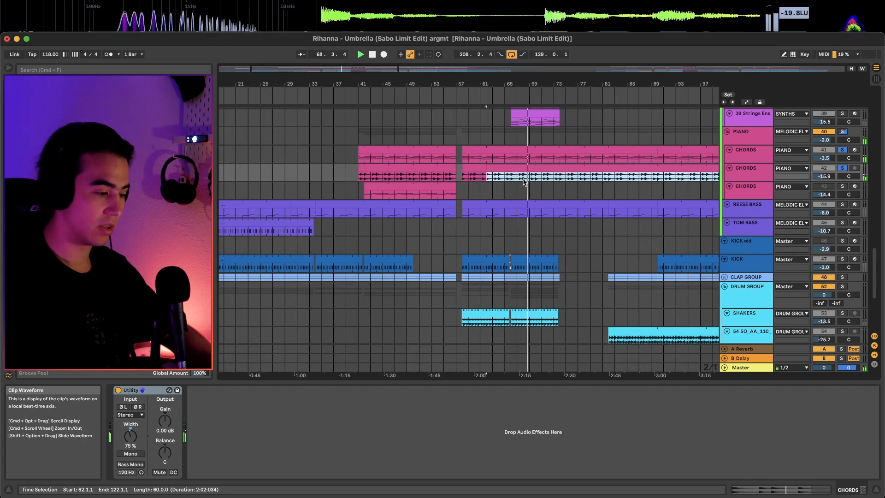
scroll(387, 229, up, 5)
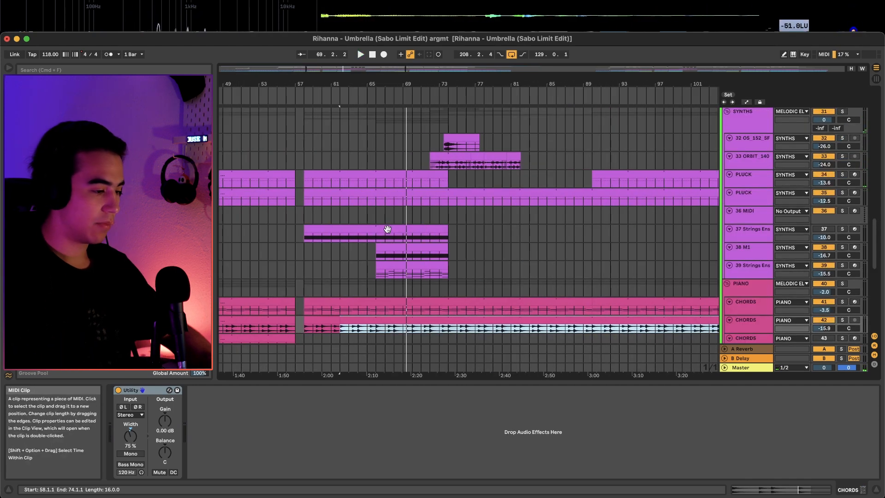
Solo the lower PLUCK track and play its clip that starts at bar 38.
scroll(388, 181, left, 5)
scroll(379, 181, down, 3)
click(357, 192)
key(s)
click(418, 202)
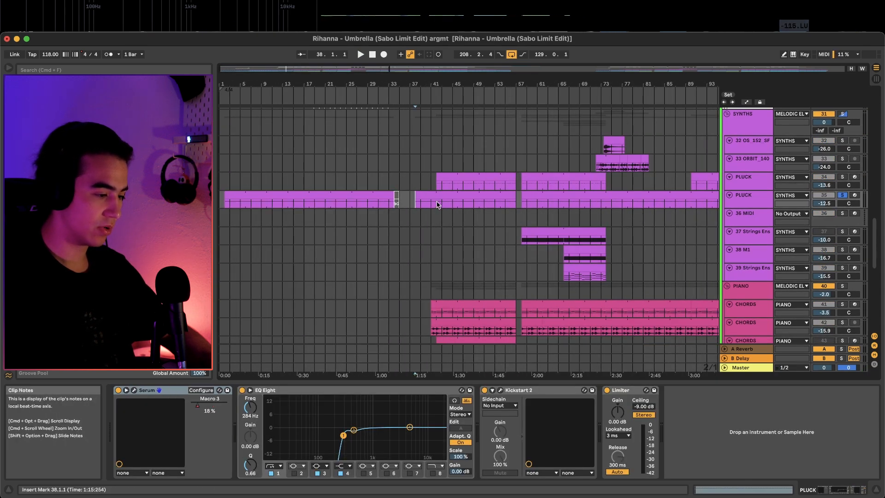
scroll(464, 204, up, 5)
scroll(464, 205, right, 2)
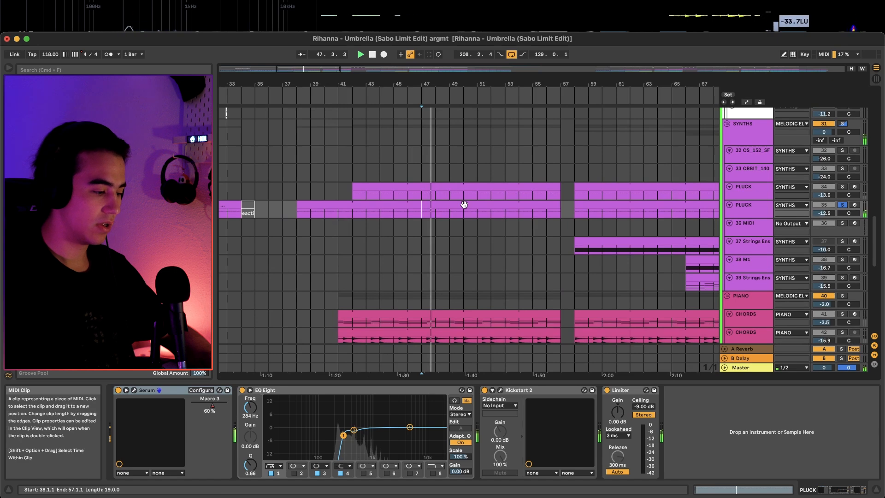
Inspect the notes of the lower PLUCK clip starting at bar 38 and return to the track's devices.
double_click(454, 203)
scroll(486, 329, left, 1)
scroll(486, 329, up, 1)
key(shift+Tab)
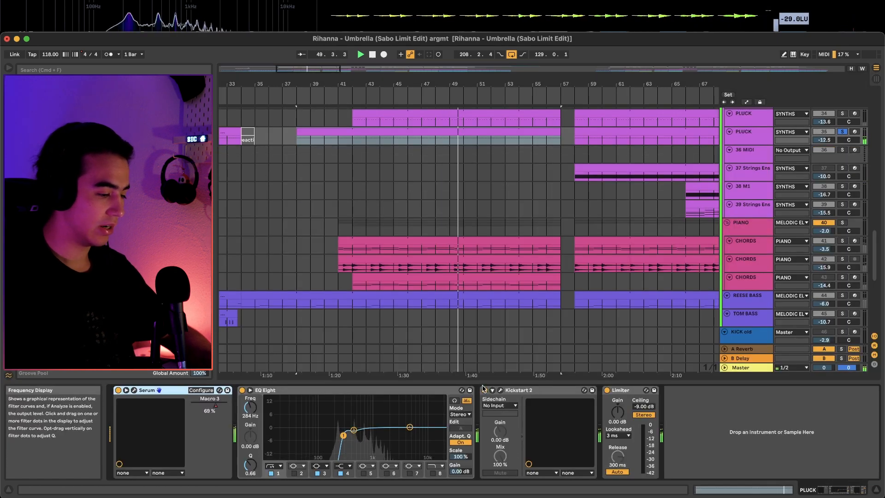
Open the Kickstart 2 plug-in on the lower PLUCK track, view its sidechain curve, and close it.
click(500, 390)
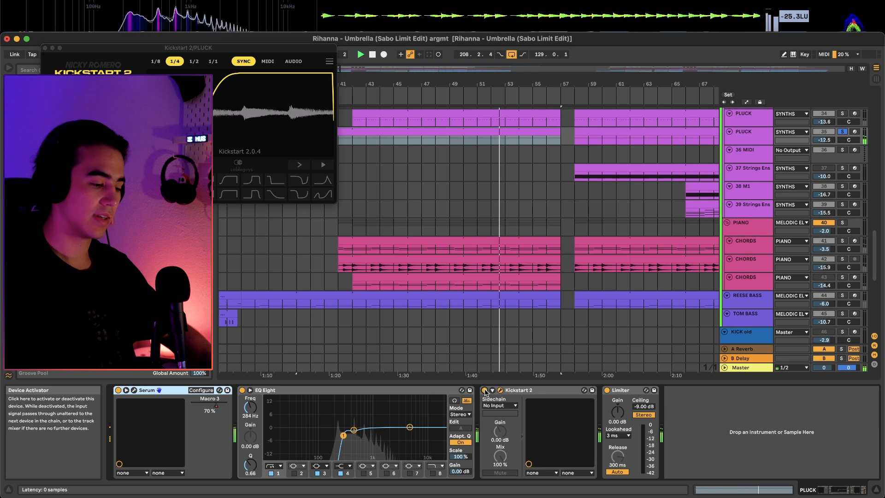
click(45, 48)
scroll(382, 144, up, 5)
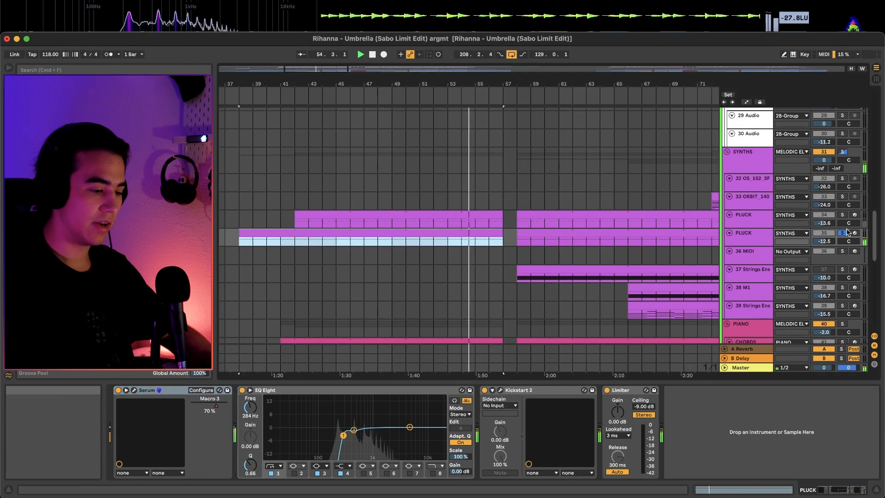
Play the upper PLUCK track solo, inspect its clip notes from bar 42, and return to the track's devices.
double_click(467, 213)
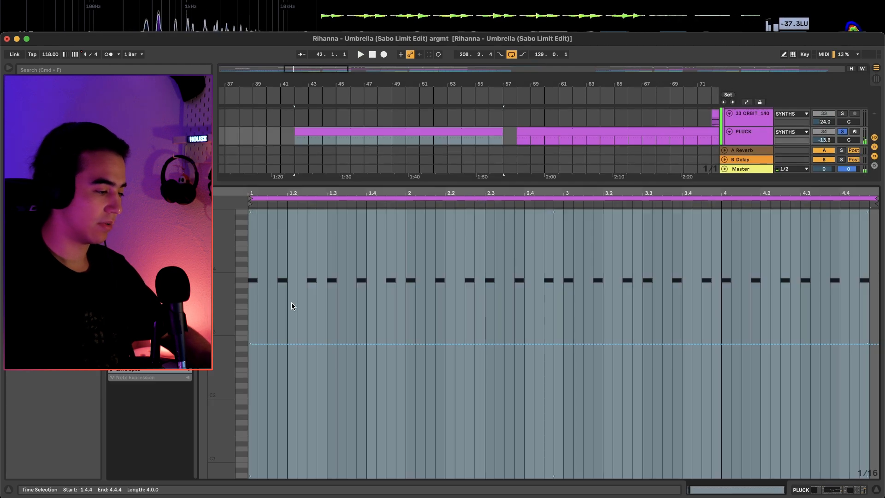
click(452, 114)
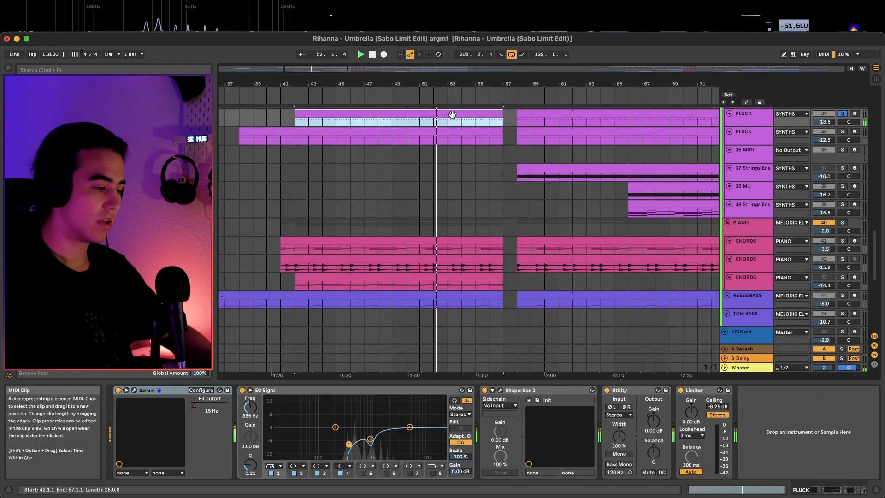
double_click(452, 114)
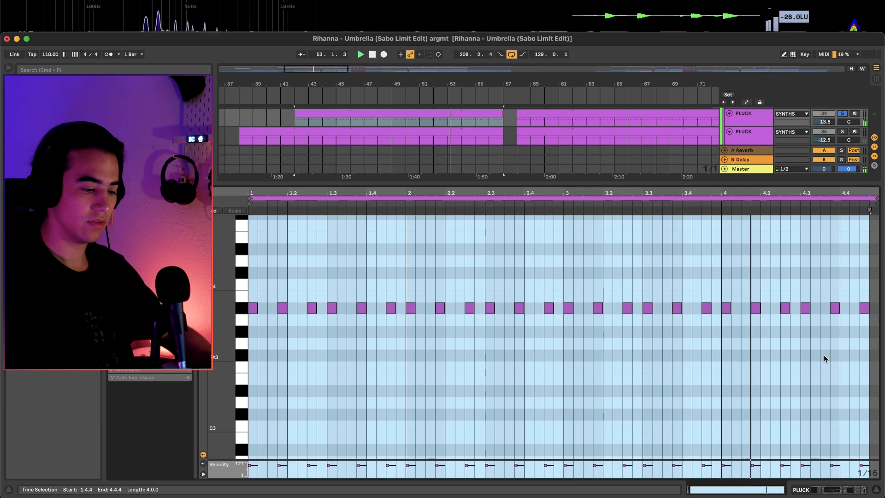
key(shift+Tab)
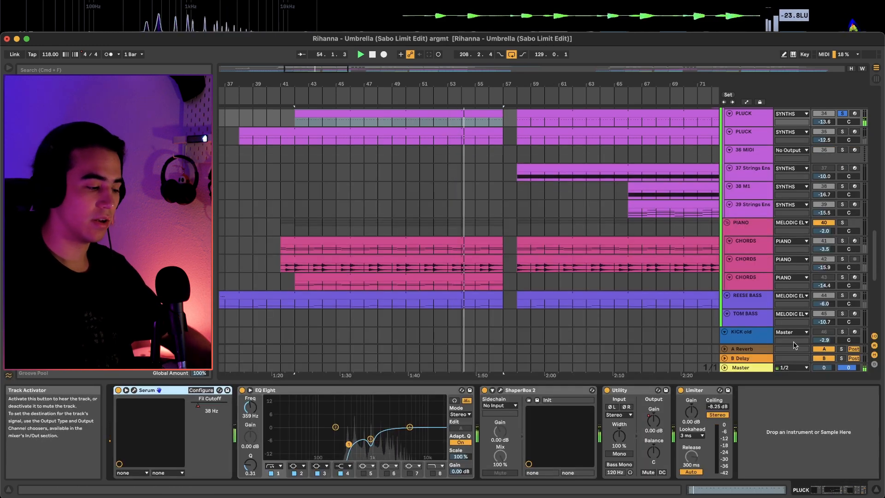
Show the Fil Cutoff automation of Serum on the upper PLUCK track.
key(a)
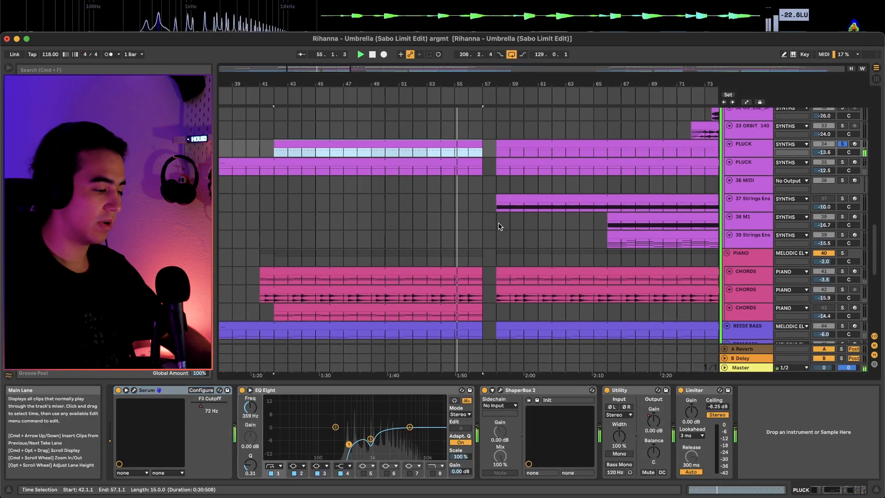
right_click(226, 409)
click(254, 413)
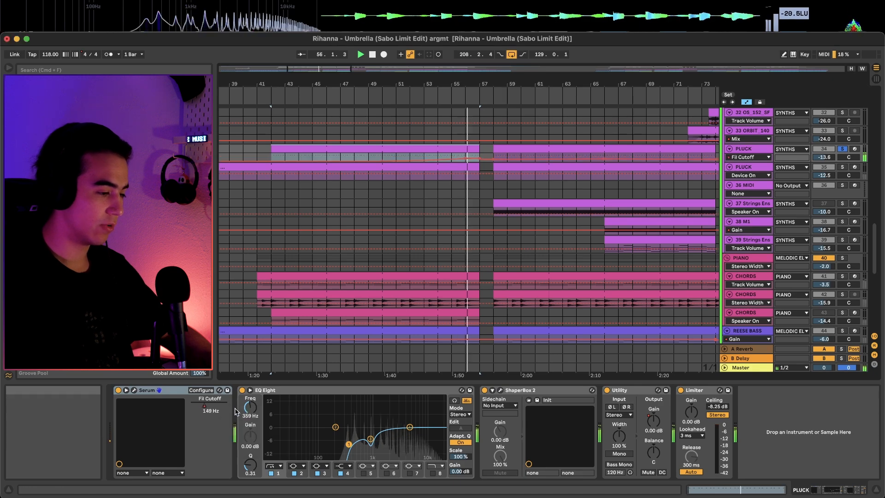
Enlarge the upper PLUCK track to examine its Fil Cutoff automation up to bar 57, and hide the automation lanes.
scroll(484, 158, up, 5)
scroll(484, 190, up, 5)
scroll(483, 189, down, 5)
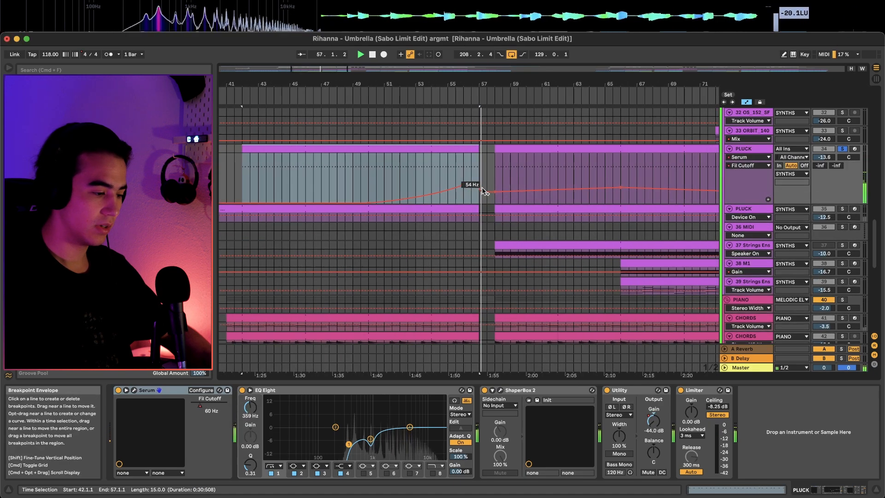
key(a)
scroll(482, 188, down, 15)
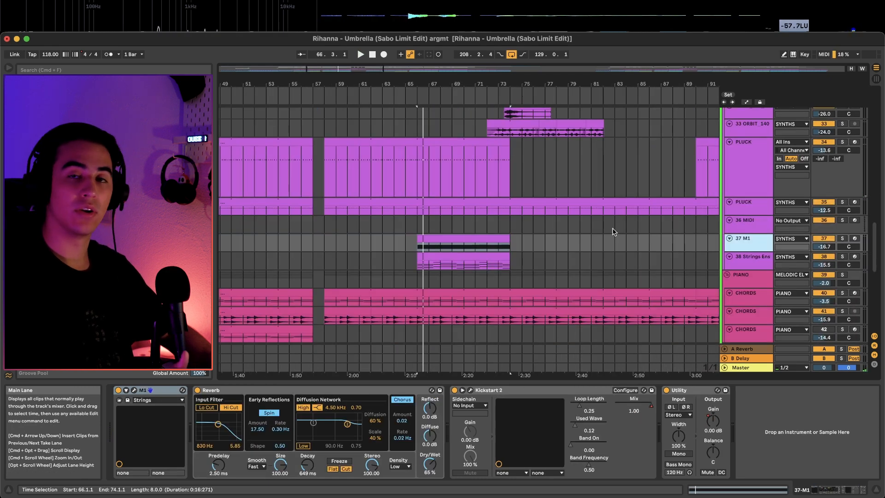
Play the M1 clip at bar 66 solo, inspect its notes, and view and close the track's Korg M1 plug-in.
click(485, 237)
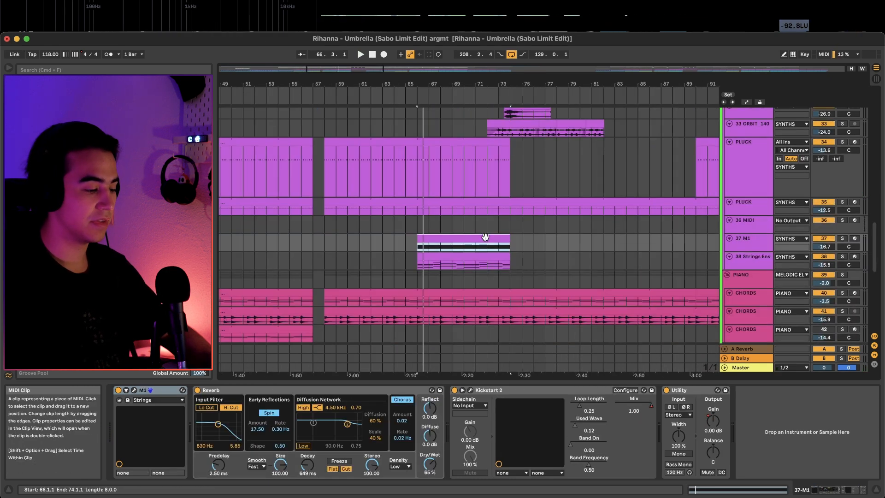
double_click(485, 237)
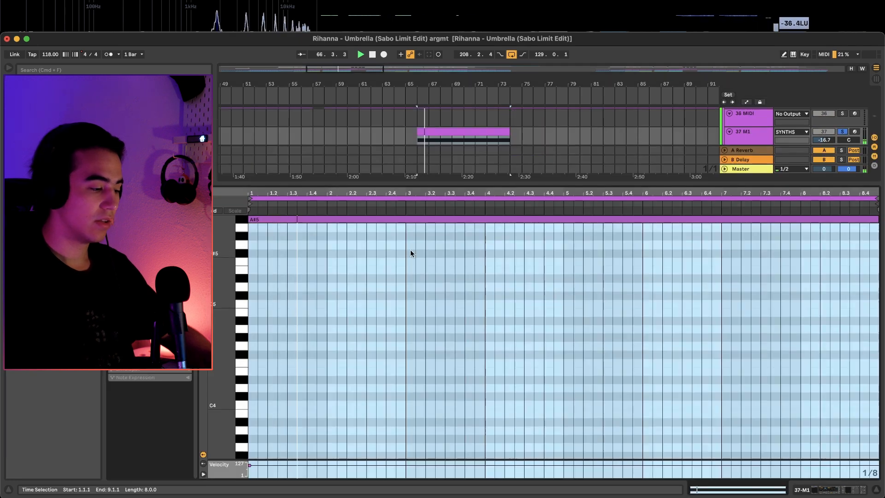
key(shift+Tab)
click(134, 390)
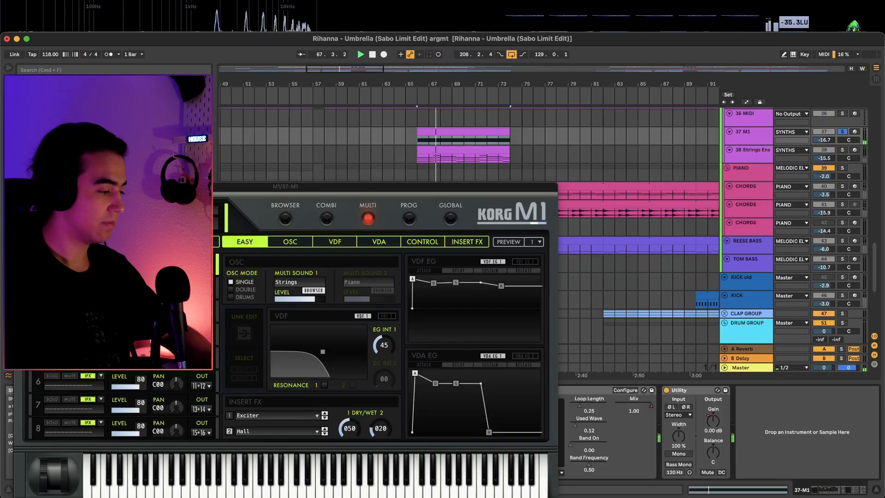
click(20, 186)
scroll(457, 214, up, 4)
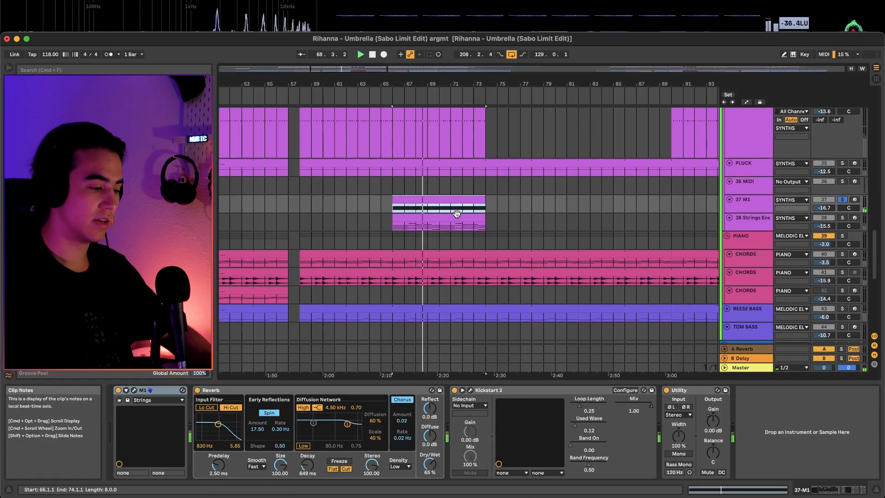
scroll(456, 215, down, 3)
Select the Strings Ensemble clip at bar 66, play it solo and examine its chord notes.
click(432, 217)
scroll(432, 217, down, 5)
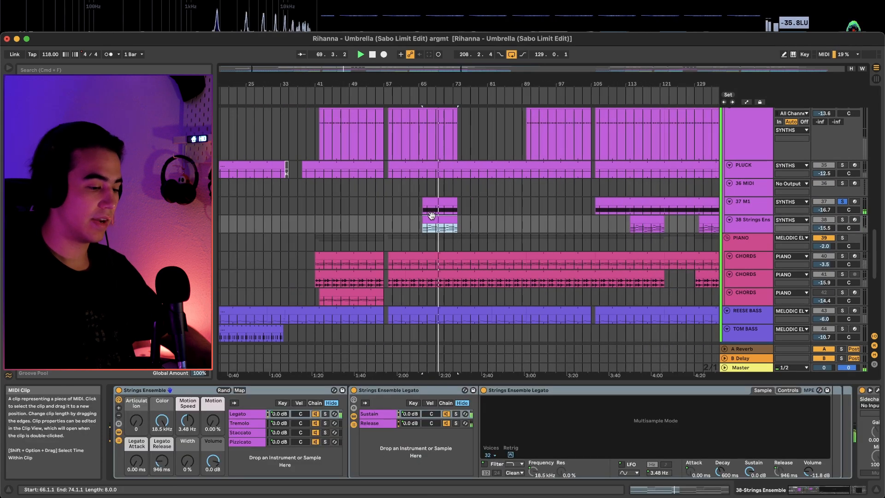
scroll(431, 216, up, 6)
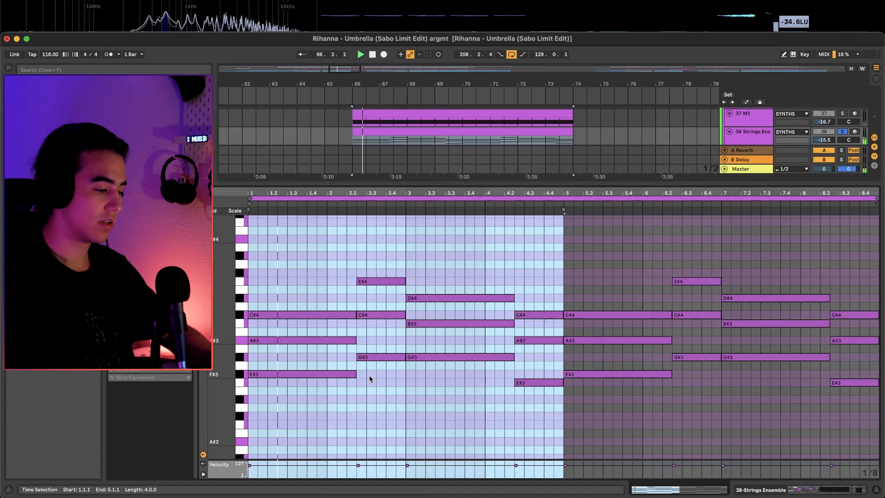
scroll(371, 379, down, 3)
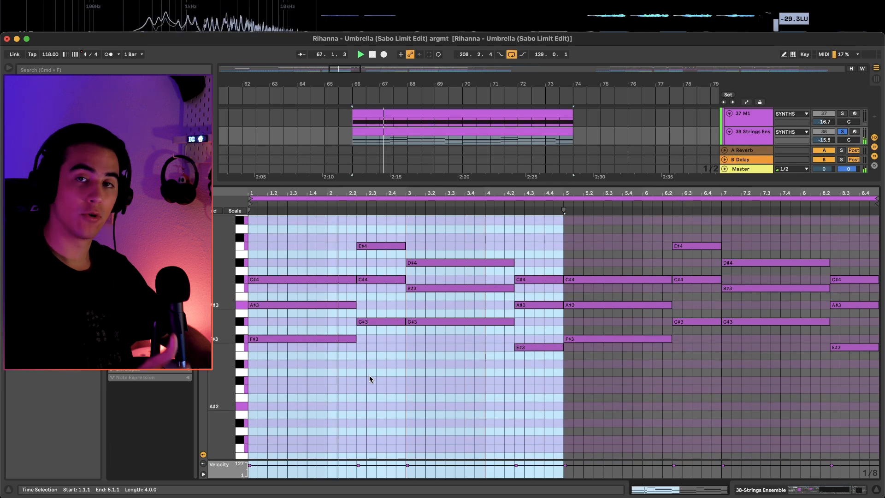
scroll(370, 379, up, 2)
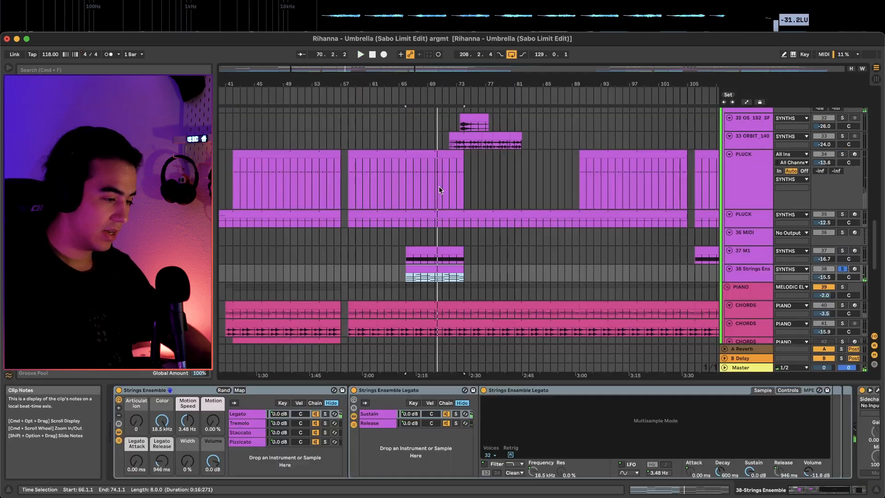
Solo the OS_152 and ORBIT_140 tracks together and play them from bar 72.4.
scroll(440, 198, up, 3)
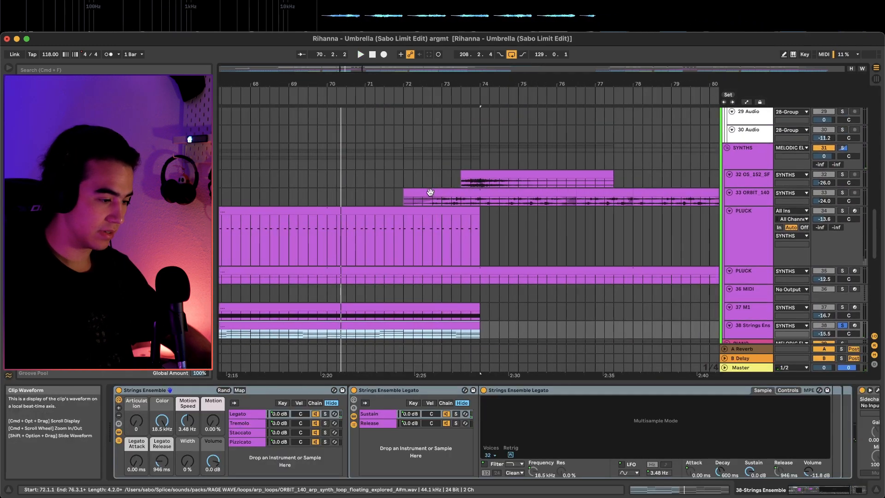
click(751, 177)
click(841, 174)
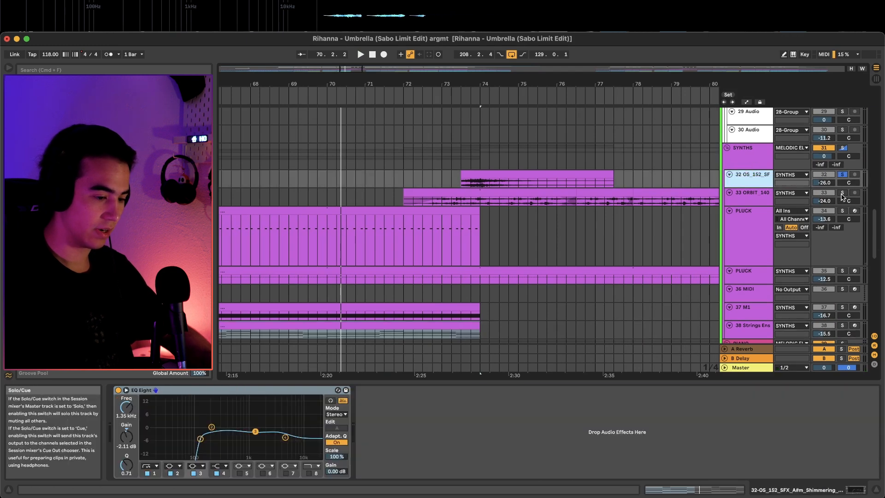
click(433, 179)
key(space)
scroll(433, 180, right, 1)
scroll(433, 180, up, 3)
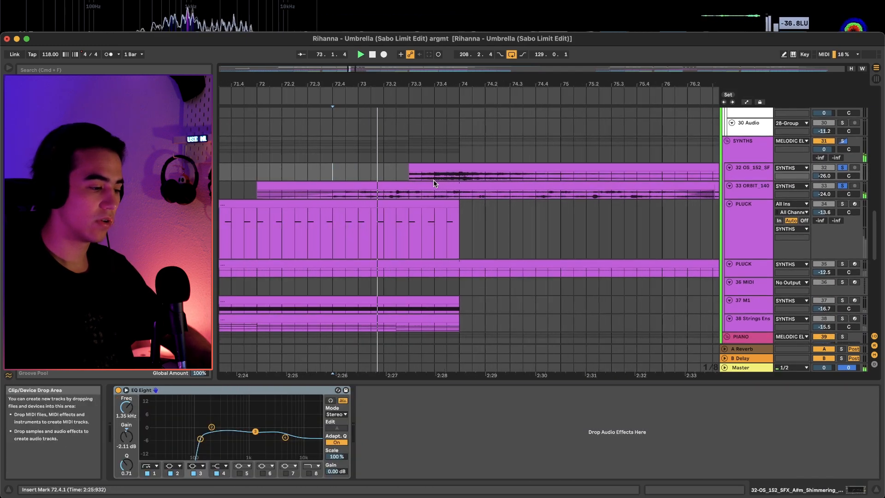
scroll(434, 180, down, 5)
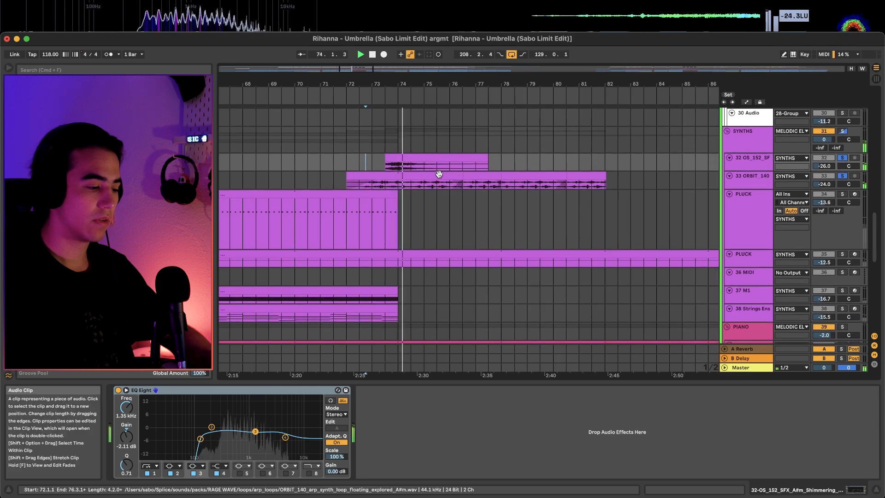
scroll(439, 174, down, 2)
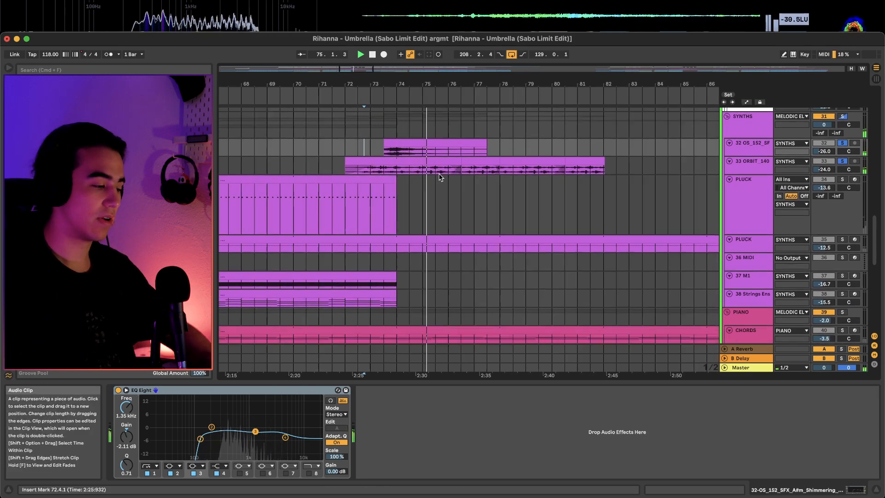
Stop playback, place the insert mark at bar 41 on the REESE BASS track and solo that track.
scroll(439, 173, down, 8)
scroll(439, 173, down, 8)
scroll(439, 174, up, 2)
key(space)
click(277, 207)
scroll(258, 205, up, 8)
scroll(260, 208, left, 3)
key(s)
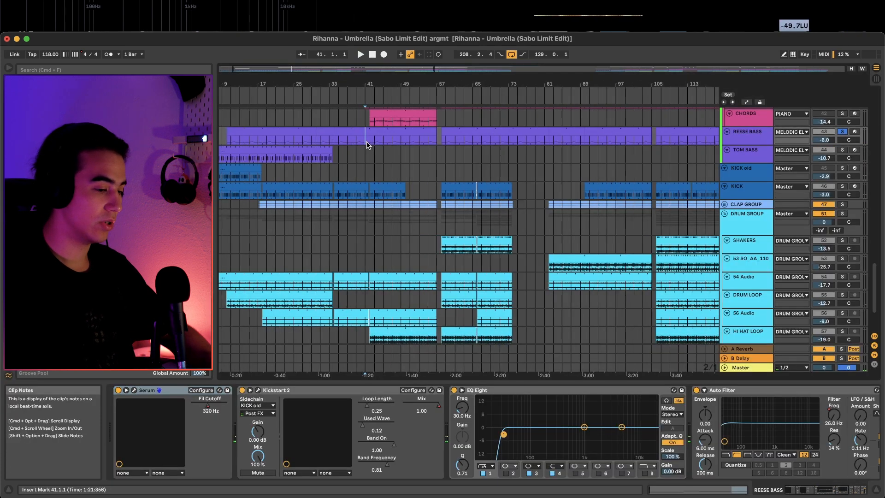
scroll(366, 139, up, 6)
Play the REESE BASS from bar 42 while examining its clip notes, and view and close the track's Serum plug-in.
double_click(381, 144)
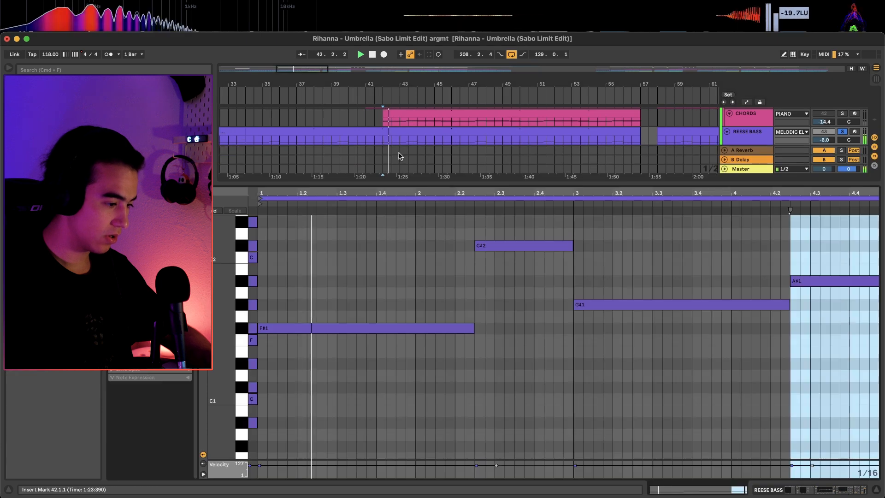
scroll(446, 312, up, 4)
scroll(446, 311, up, 2)
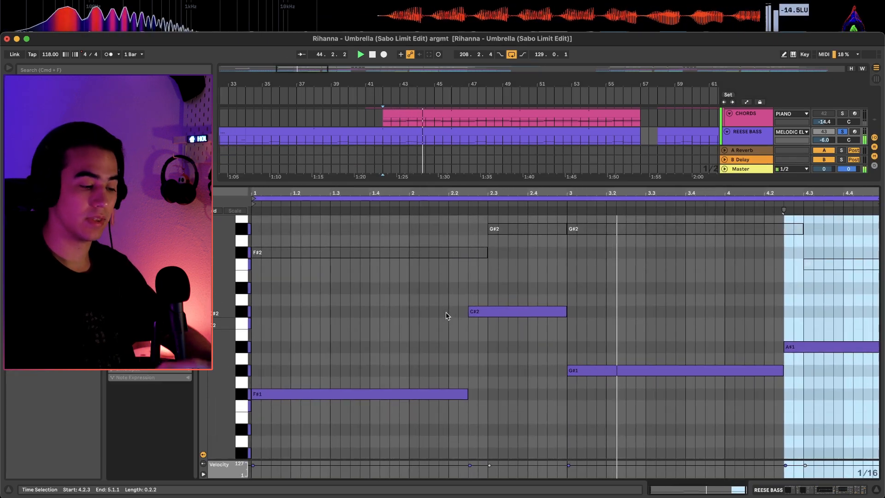
scroll(446, 311, down, 1)
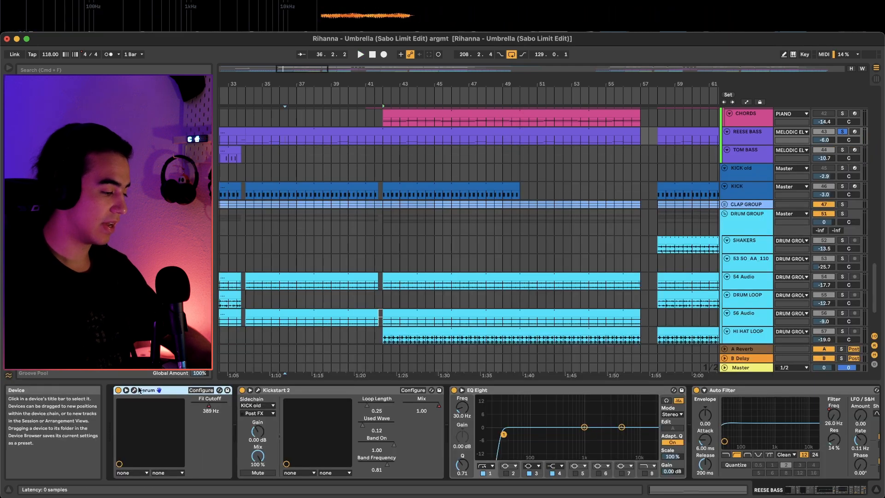
click(133, 390)
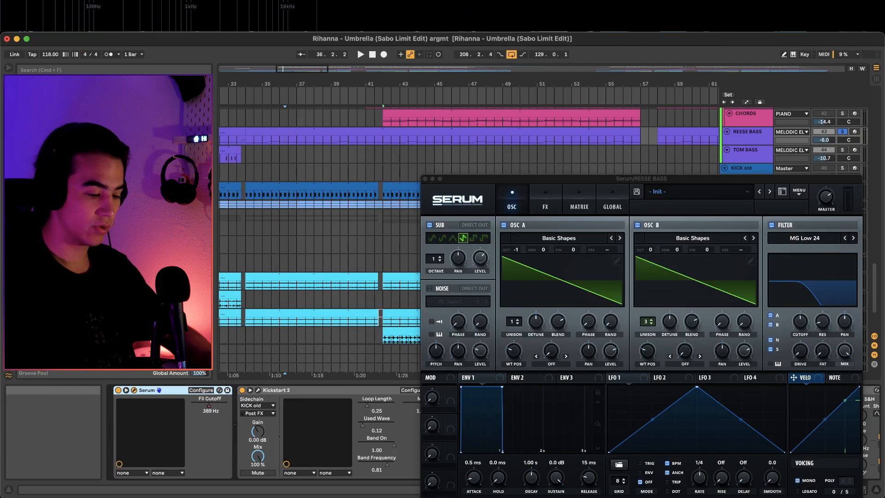
click(425, 178)
Play the REESE BASS clip again and select its first two notes, F#1 and C#2, in the note editor.
key(space)
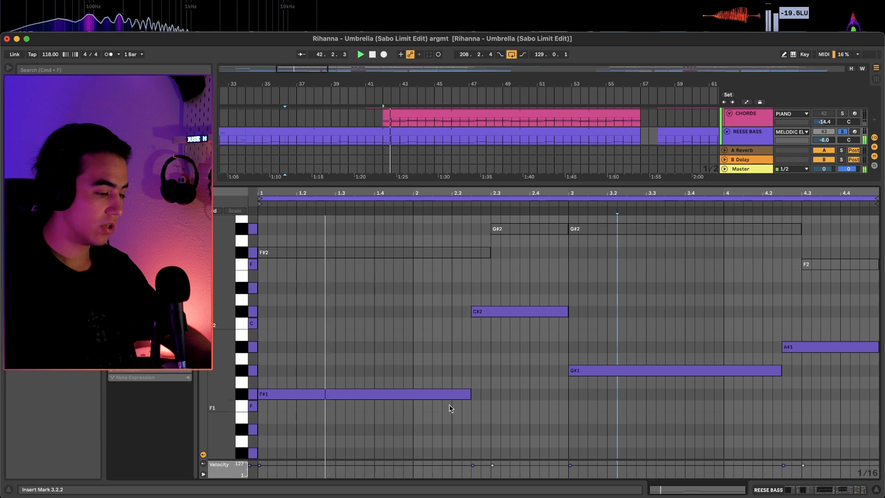
drag(441, 424, 506, 298)
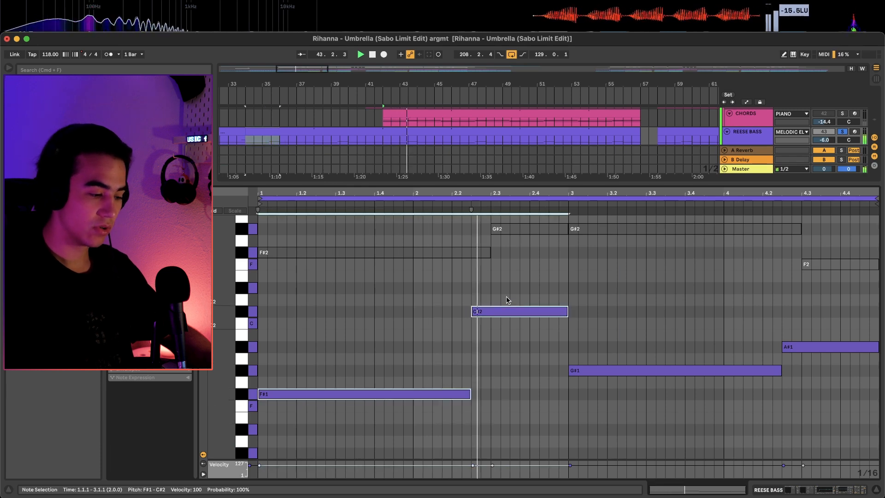
key(space)
click(422, 432)
drag(416, 417, 454, 357)
click(479, 339)
drag(438, 421, 503, 300)
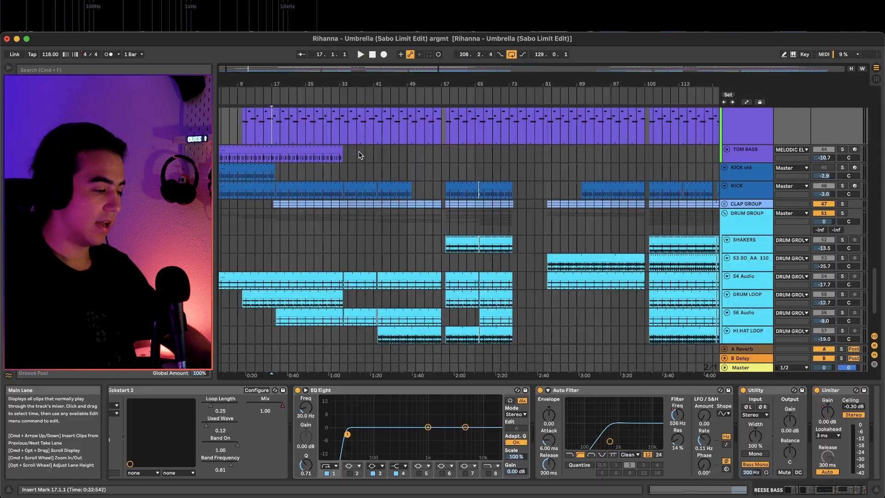
Fold the REESE BASS track, play the TOM BASS clip at bar 2 solo and inspect its notes.
scroll(360, 155, up, 6)
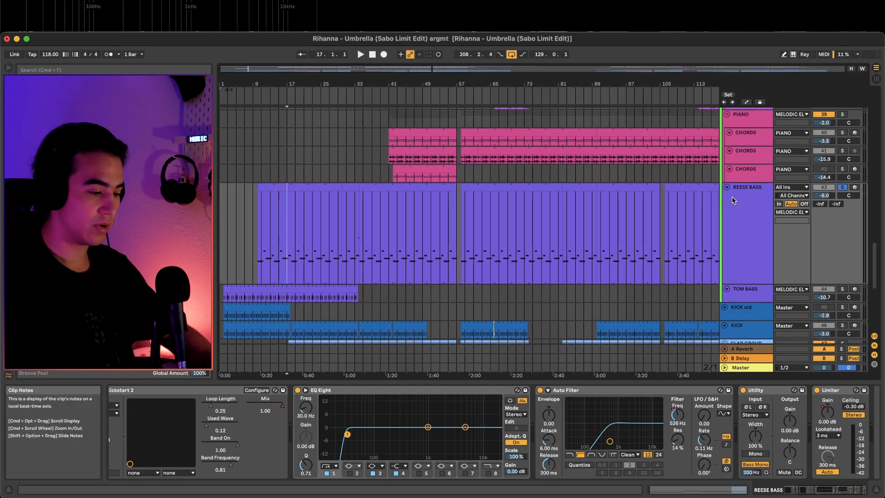
click(726, 187)
click(270, 197)
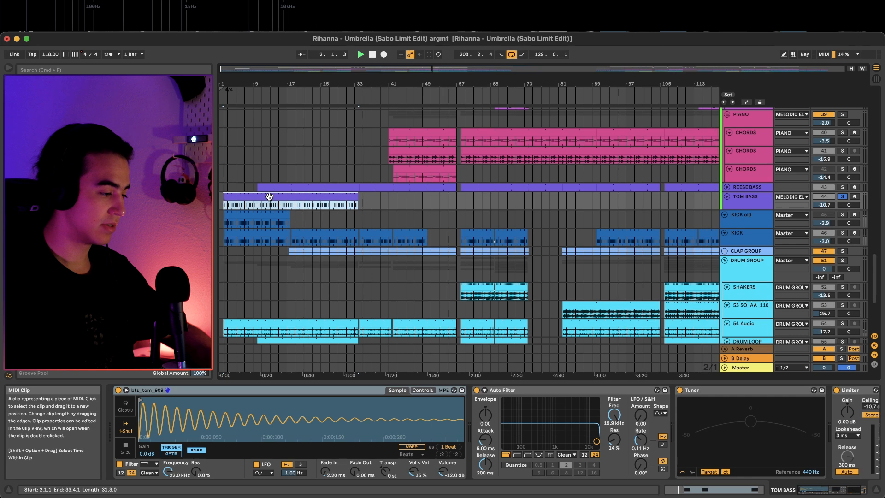
double_click(270, 197)
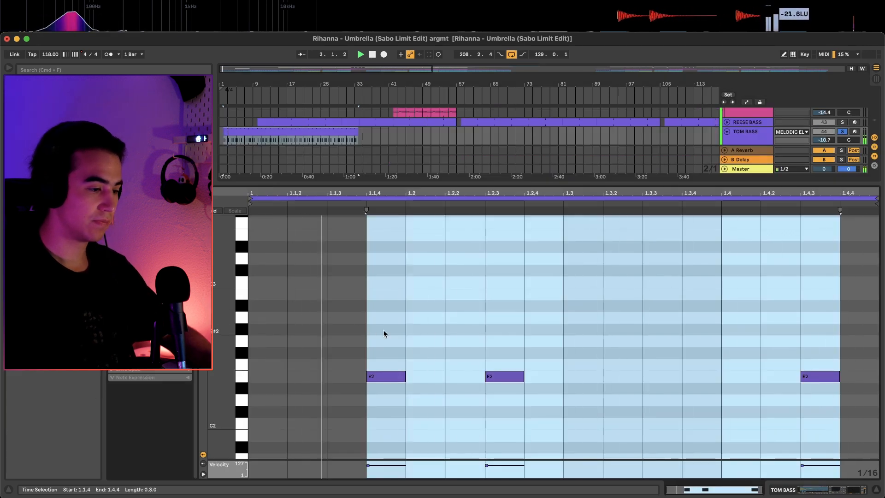
key(shift+Tab)
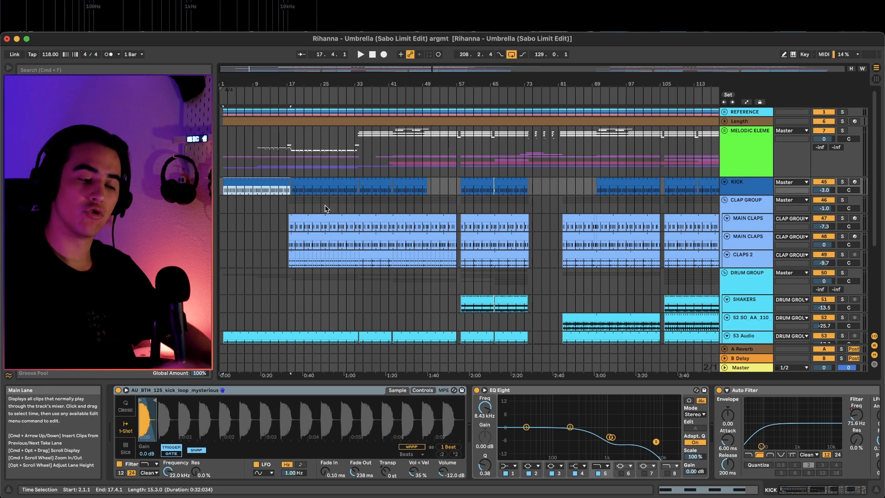
Solo the KICK track and play it from bar 19.
scroll(324, 208, down, 1)
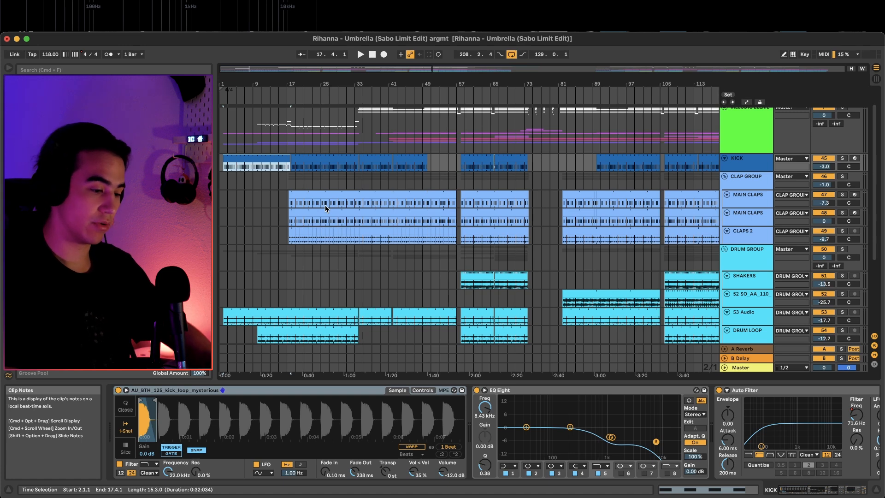
scroll(326, 209, down, 2)
scroll(326, 207, up, 2)
key(s)
scroll(321, 196, up, 1)
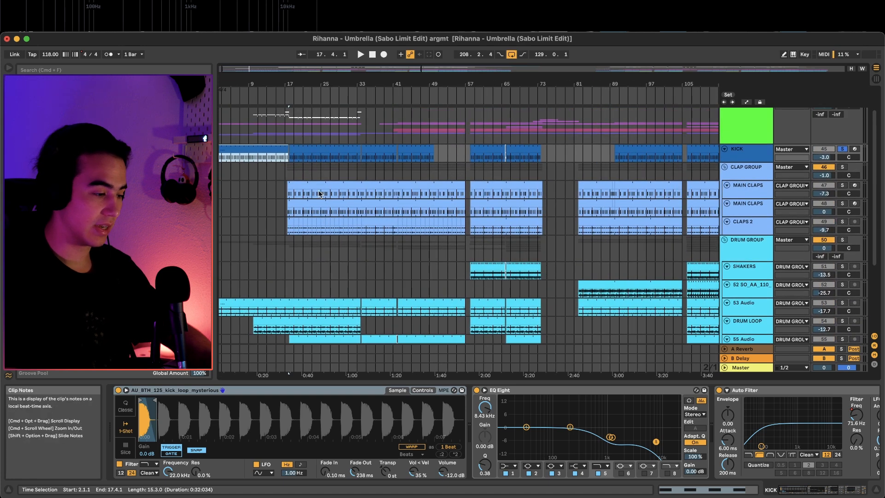
click(297, 160)
key(space)
scroll(312, 165, up, 3)
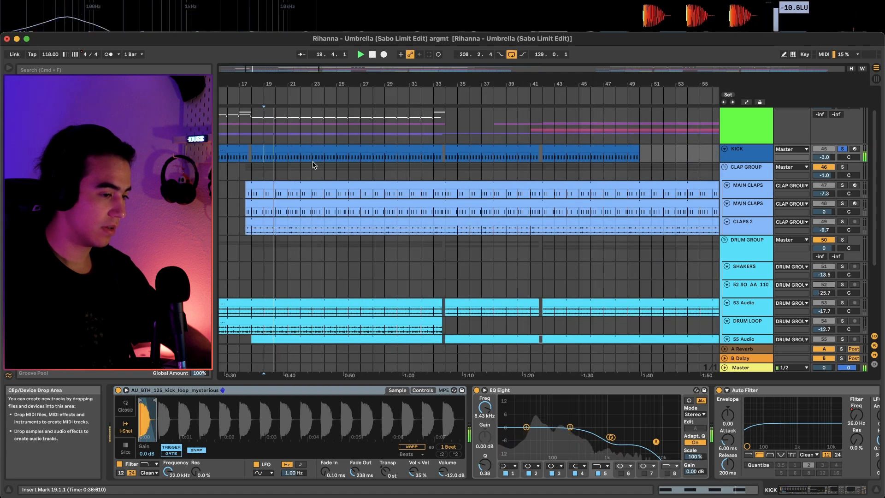
scroll(312, 165, left, 3)
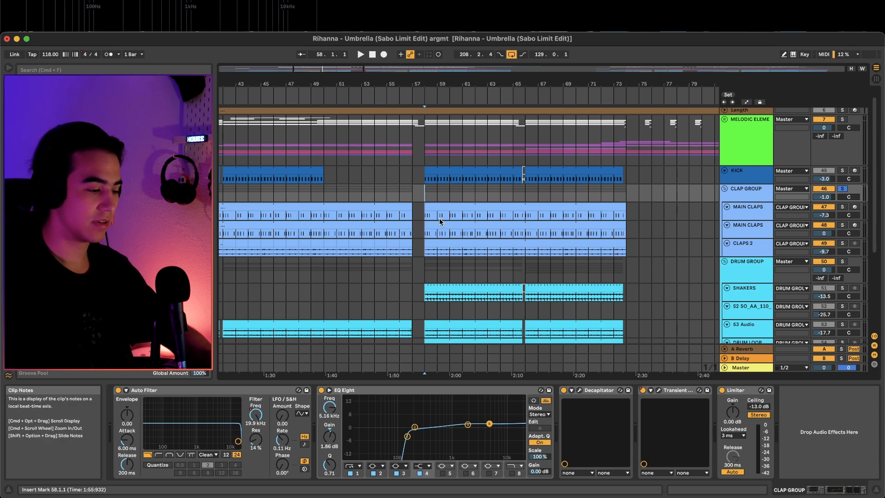
Play the soloed CLAP GROUP from bar 58 and select the upper MAIN CLAPS clip there to view its devices.
key(space)
scroll(439, 221, up, 5)
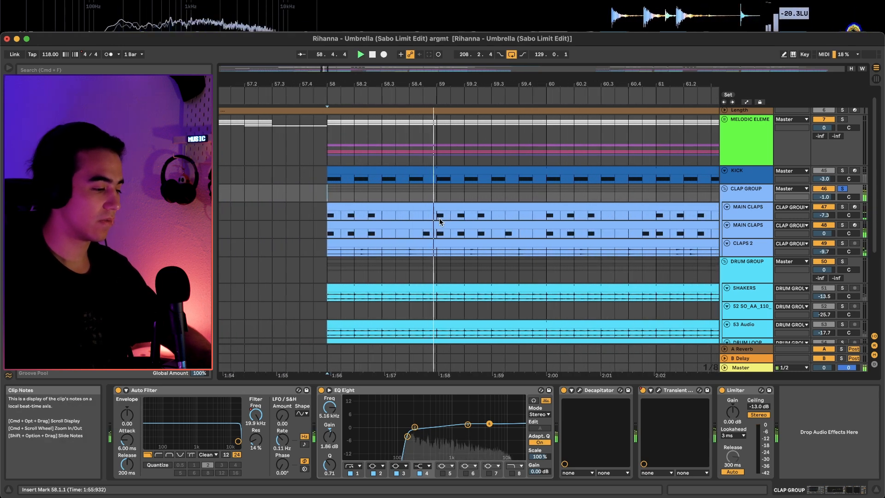
scroll(439, 221, down, 5)
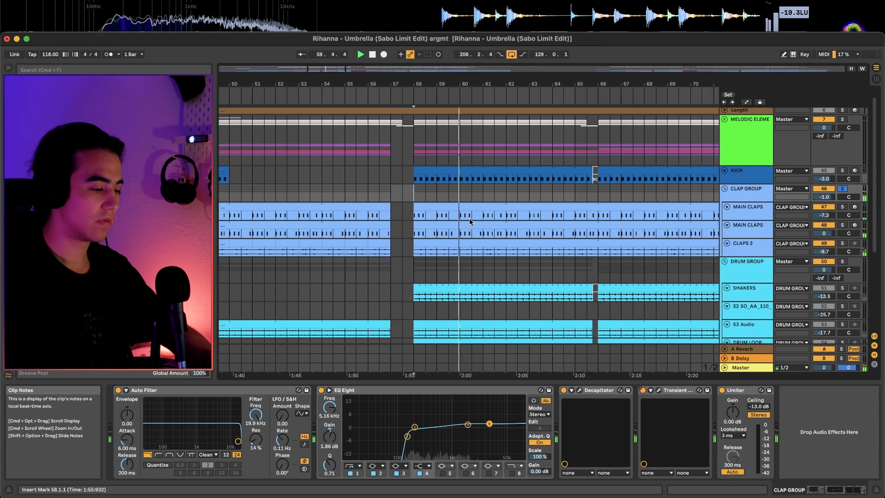
click(441, 216)
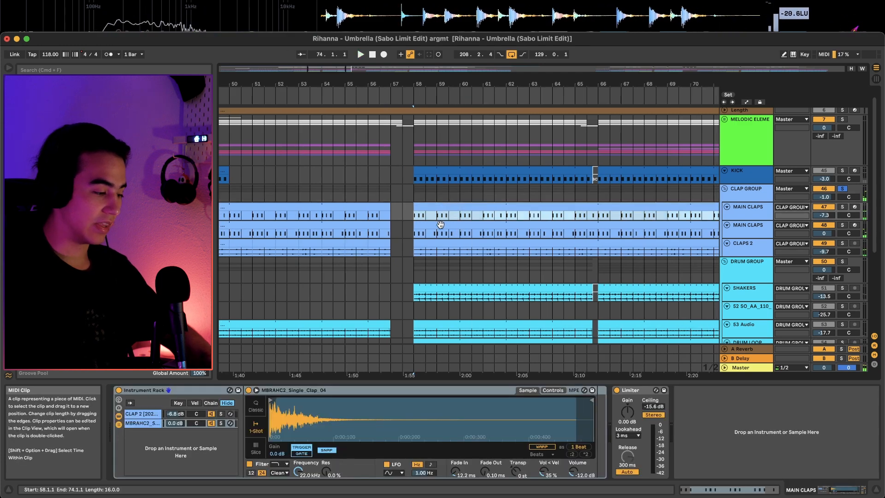
scroll(441, 224, up, 3)
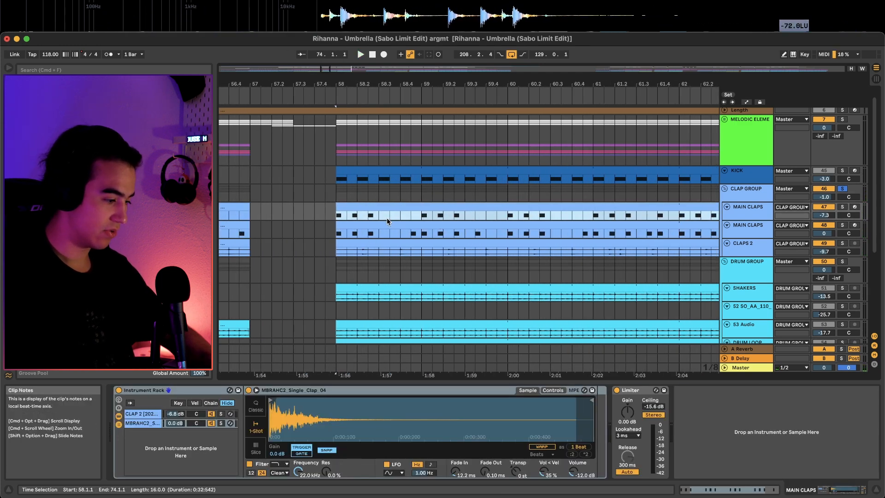
Solo the upper MAIN CLAPS track in the CLAP GROUP and play it from bar 59.
click(384, 242)
click(374, 209)
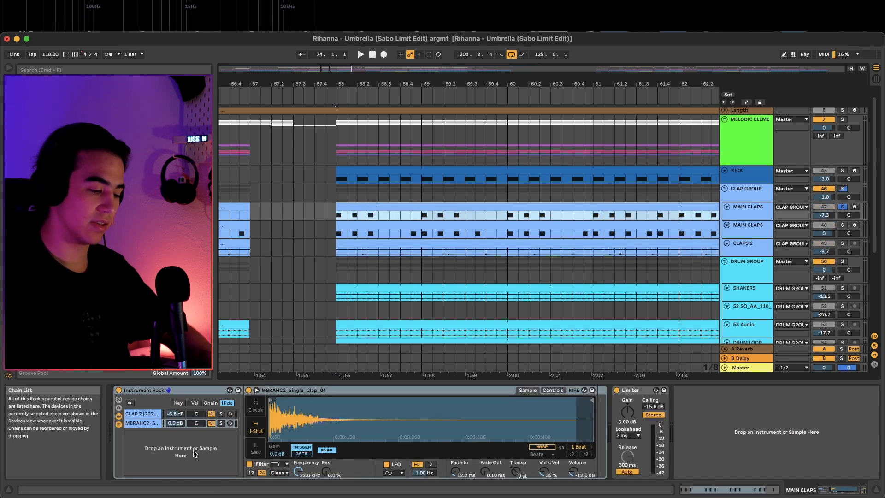
click(421, 216)
key(space)
scroll(421, 215, right, 2)
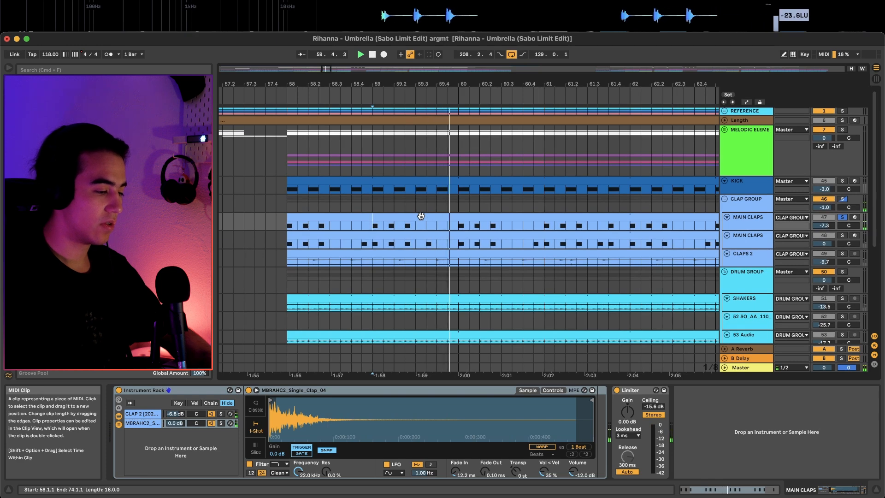
Audition the CLAP 2 and MBRAHC2 chains of the upper MAIN CLAPS Instrument Rack from bar 59, soloing CLAP 2 first.
click(172, 416)
click(222, 414)
click(374, 226)
key(space)
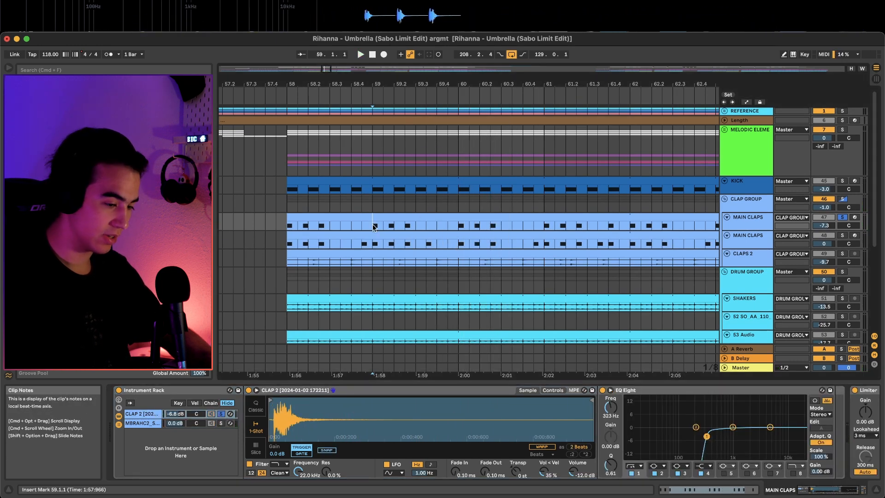
click(221, 423)
key(space)
key(space)
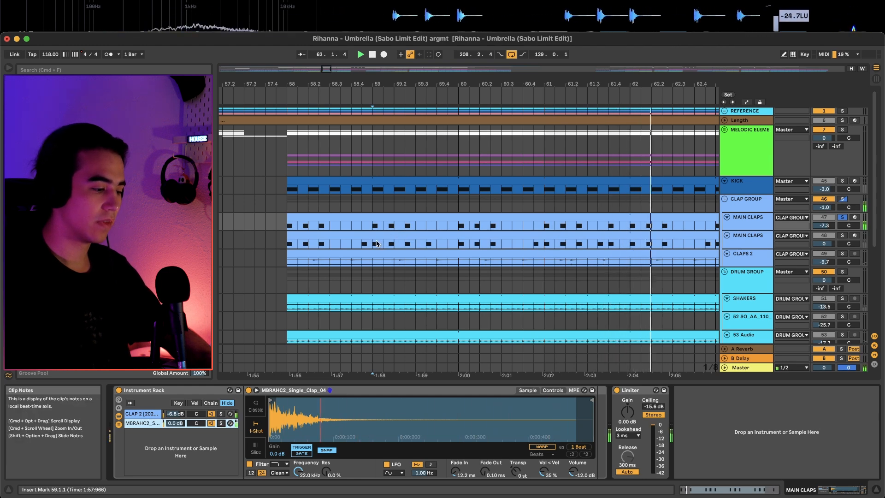
Play the lower MAIN CLAPS track solo from bar 59 and inspect its sampler, EQ Eight, Echo and Limiter devices.
click(372, 244)
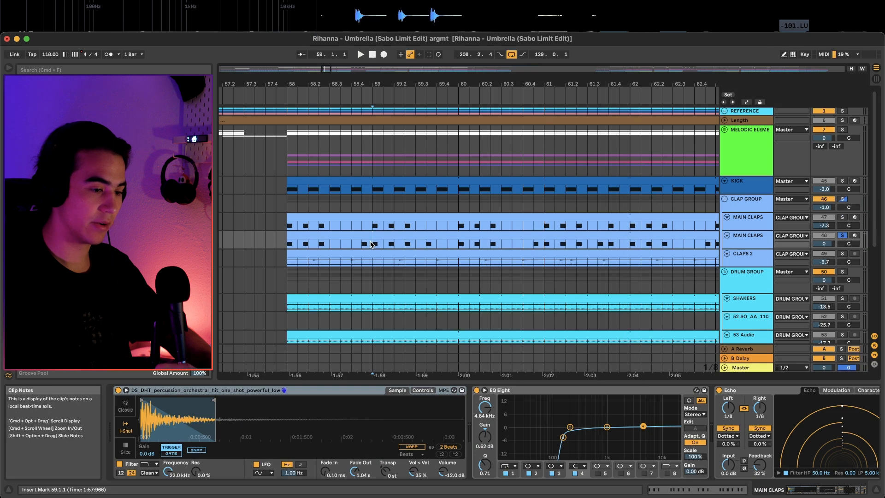
key(space)
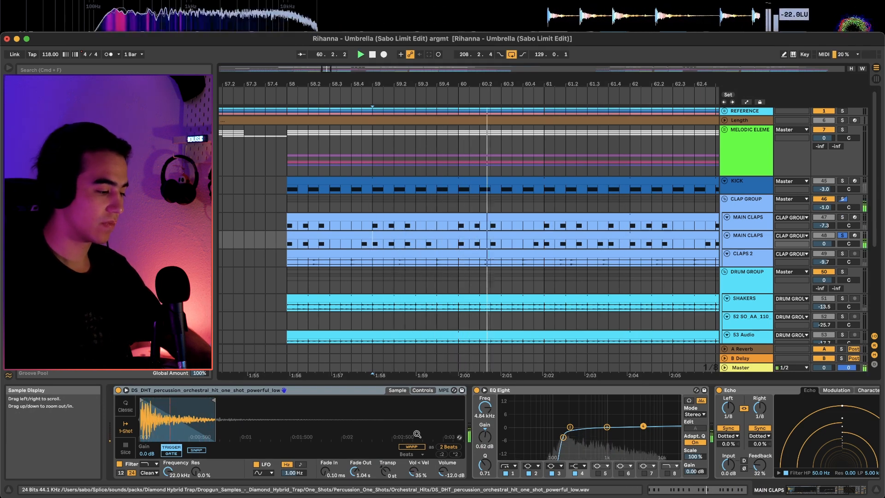
scroll(417, 434, right, 5)
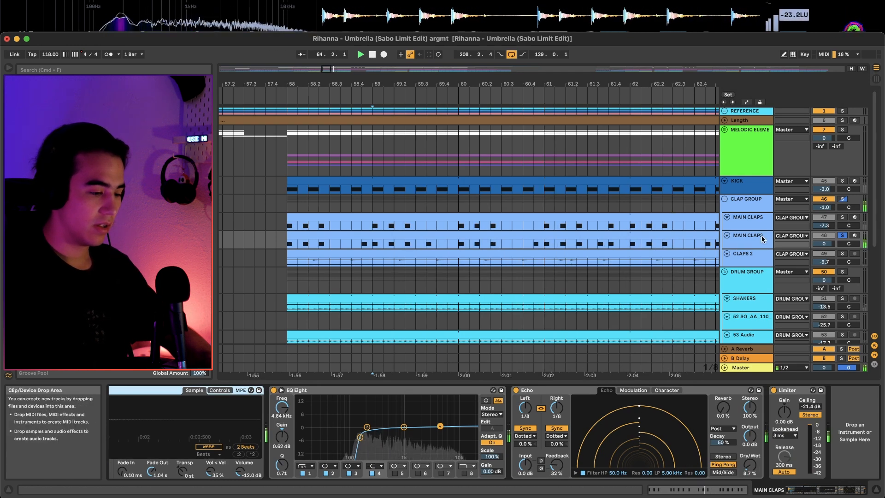
Solo the CLAPS 2 track, play its enlarged clip from bar 58 and inspect the clip's waveform.
click(375, 263)
key(s)
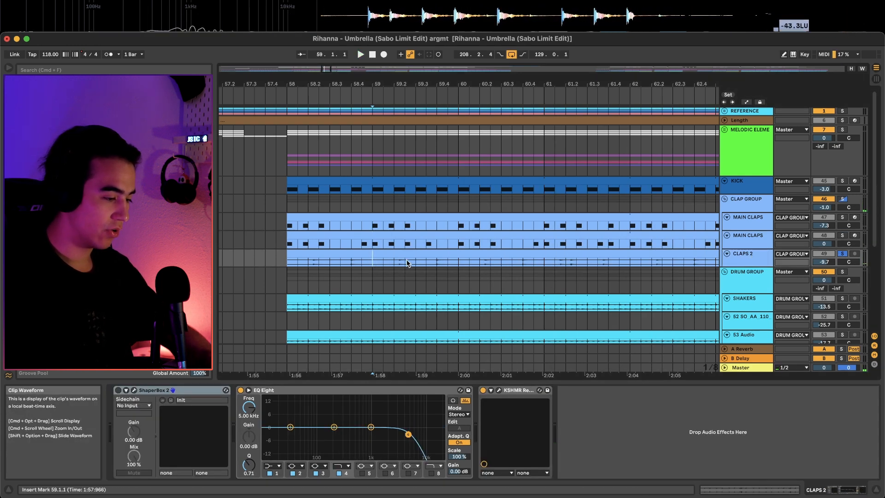
scroll(406, 263, up, 5)
key(space)
click(416, 254)
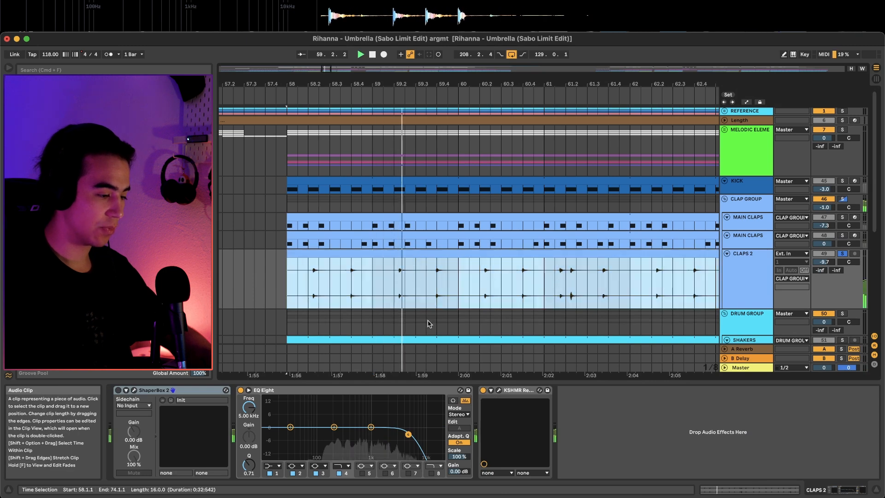
double_click(415, 295)
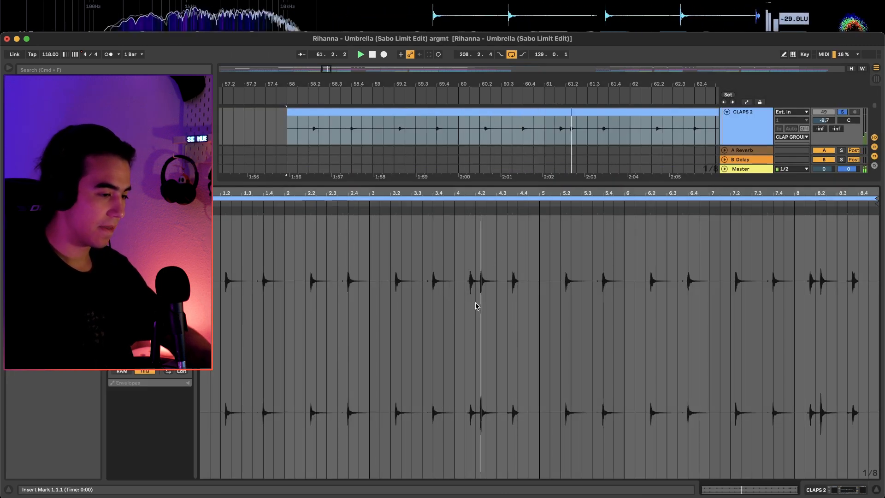
key(shift+Tab)
key(space)
Solo the whole CLAP GROUP, view its devices and play it from bar 60.
scroll(570, 245, up, 5)
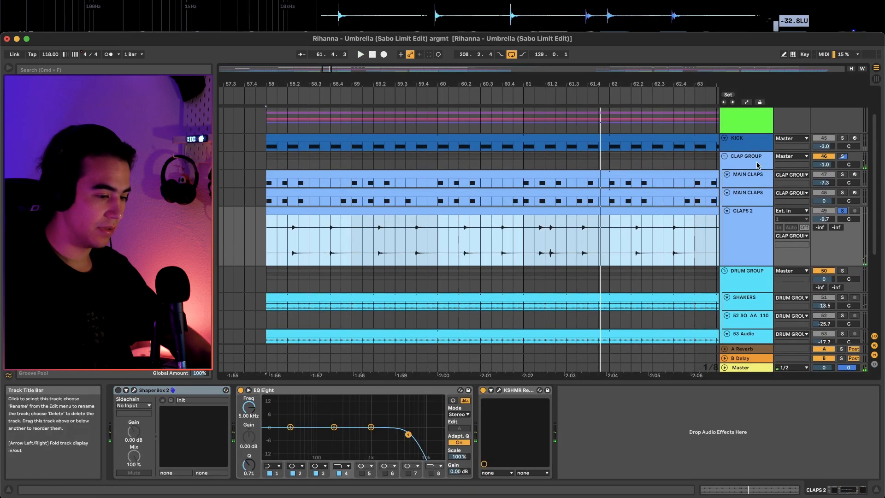
click(759, 166)
click(416, 162)
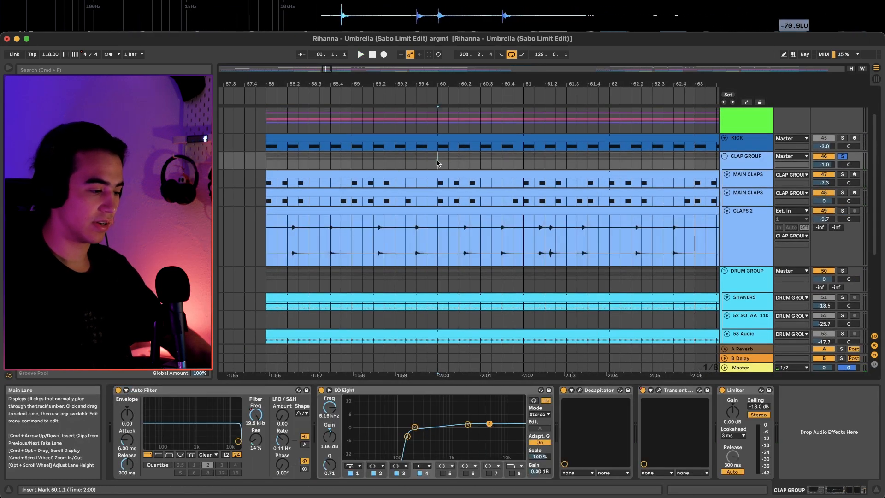
key(space)
scroll(436, 163, down, 5)
scroll(438, 162, up, 6)
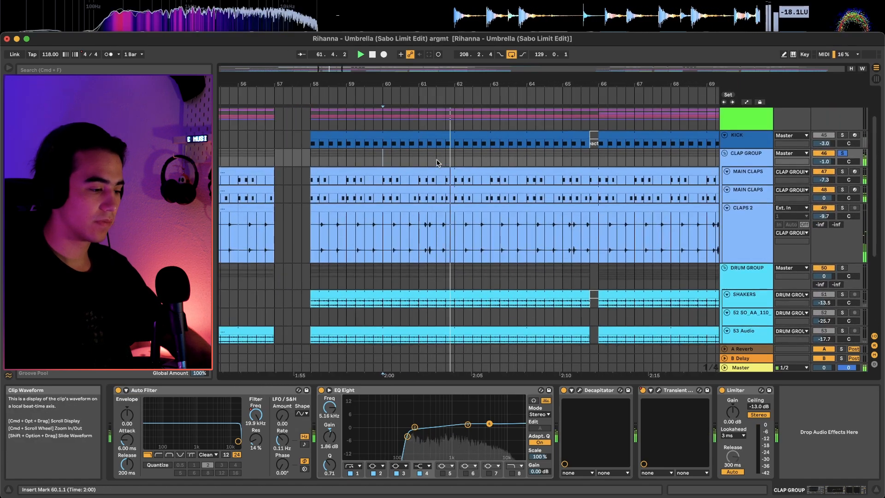
Add the KICK track to the solo and listen to it together with the CLAP GROUP.
click(842, 174)
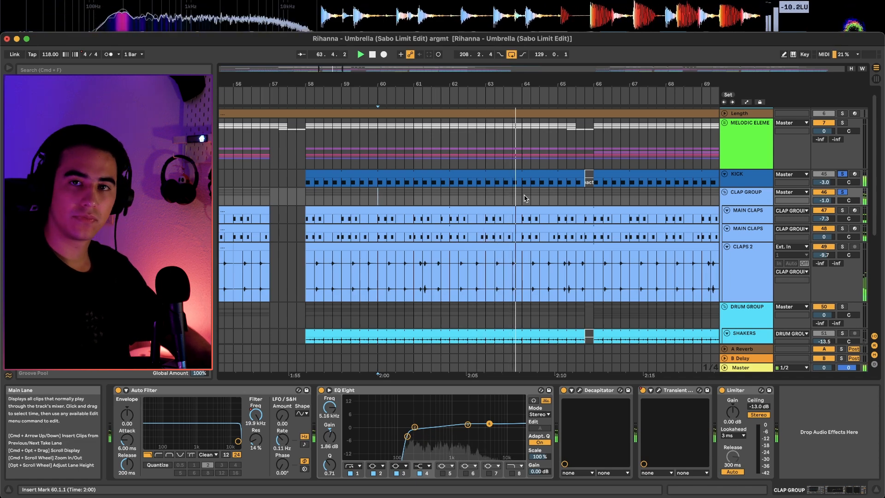
scroll(524, 198, right, 5)
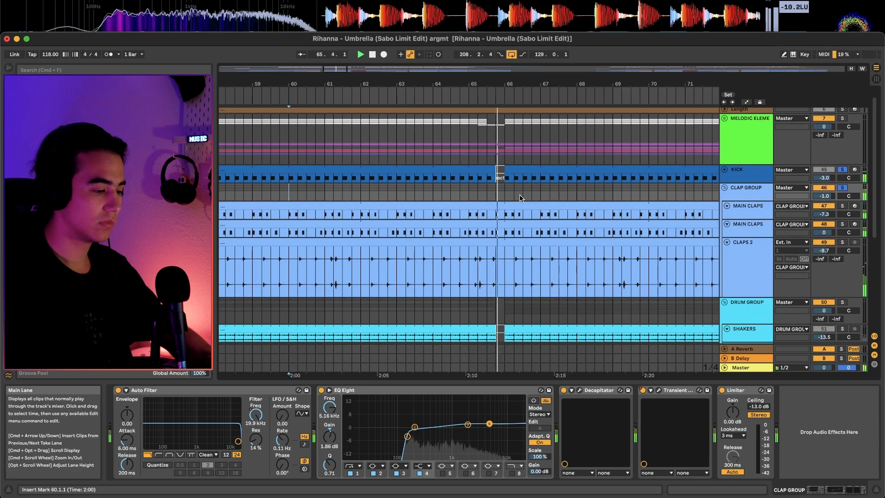
scroll(519, 196, down, 3)
scroll(519, 195, down, 2)
key(space)
Select the SHAKERS clip at bar 58 and look over the DRUM GROUP clips across the whole arrangement.
scroll(567, 261, down, 5)
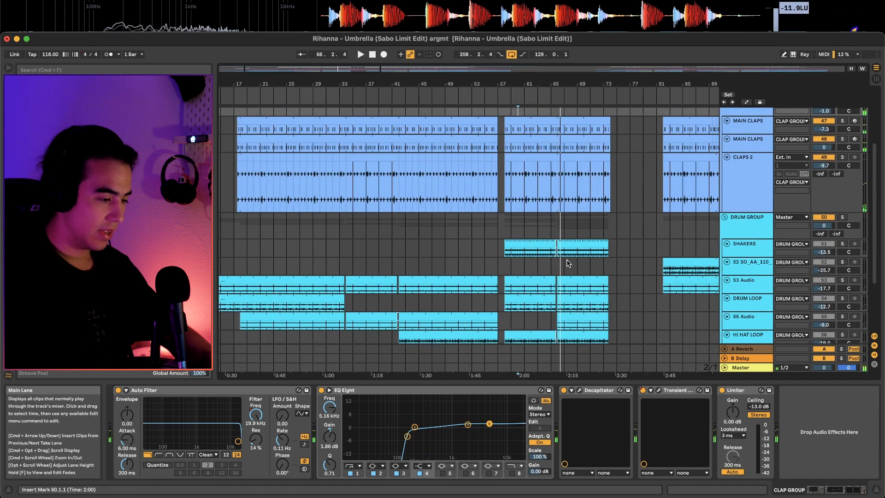
click(528, 245)
scroll(528, 246, right, 1)
scroll(527, 245, left, 5)
scroll(526, 246, down, 5)
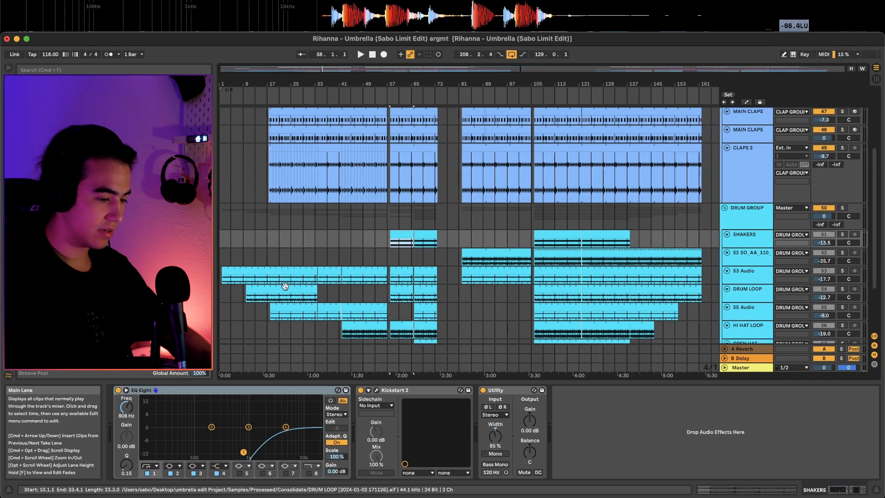
Solo the 53 Audio track, play its clip from bar 2 and inspect the waveform.
click(240, 278)
key(s)
scroll(239, 282, up, 5)
scroll(240, 284, left, 3)
key(space)
double_click(240, 273)
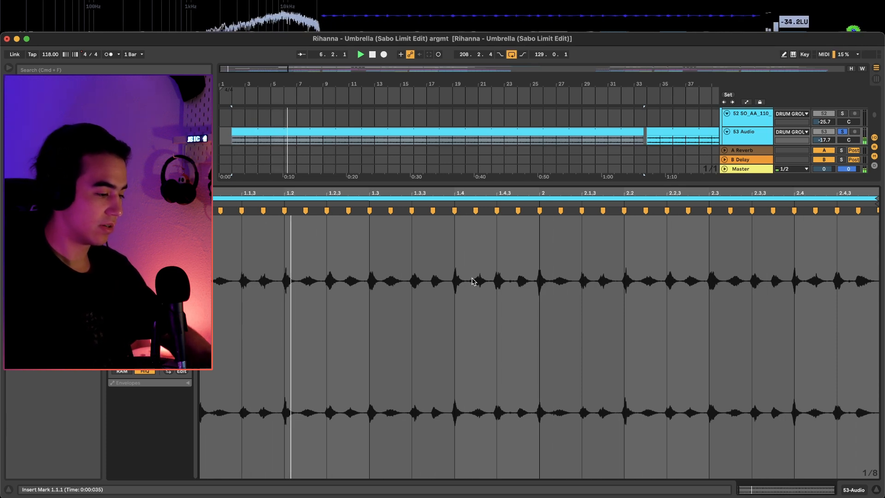
key(shift+Tab)
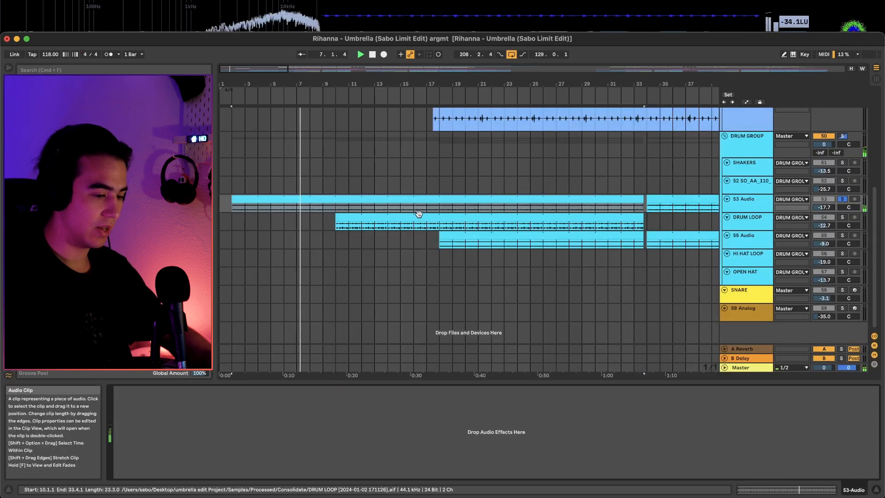
Solo the SHAKERS track, play its clip from bar 58 and check the clip's waveform and devices.
scroll(418, 214, down, 5)
scroll(496, 186, up, 6)
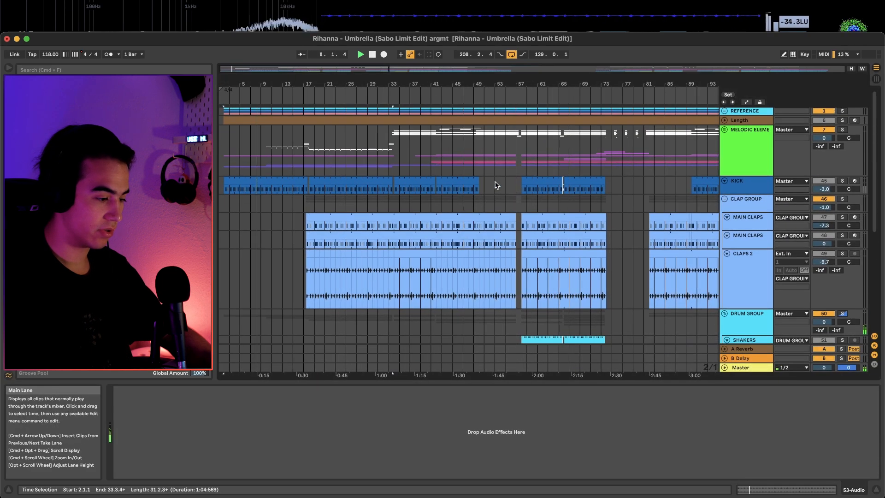
key(s)
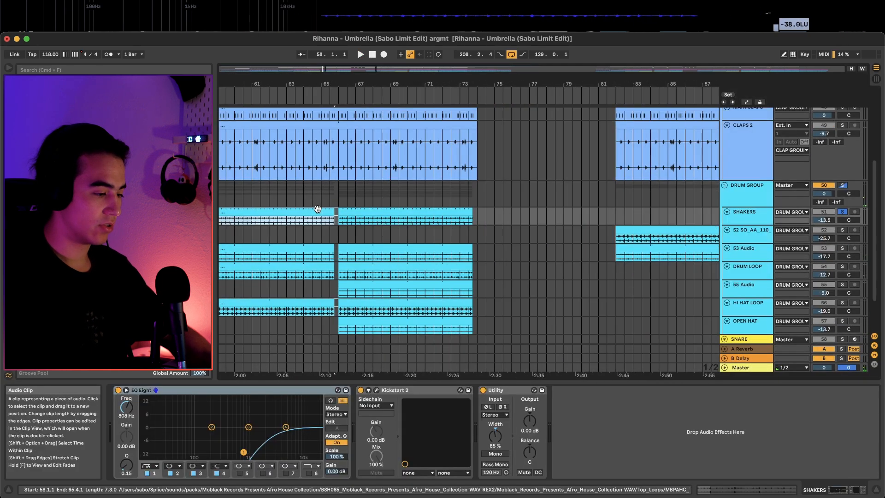
scroll(317, 210, up, 1)
scroll(317, 211, left, 3)
key(space)
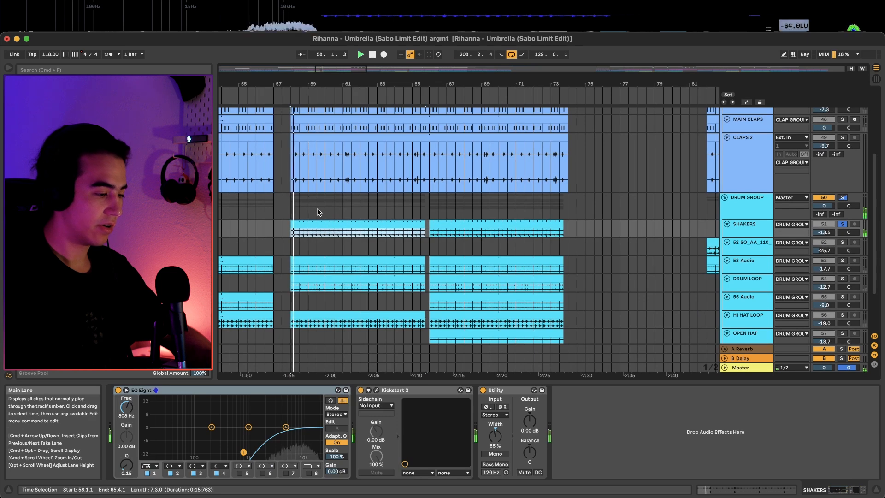
key(shift+Tab)
key(shift+Tab)
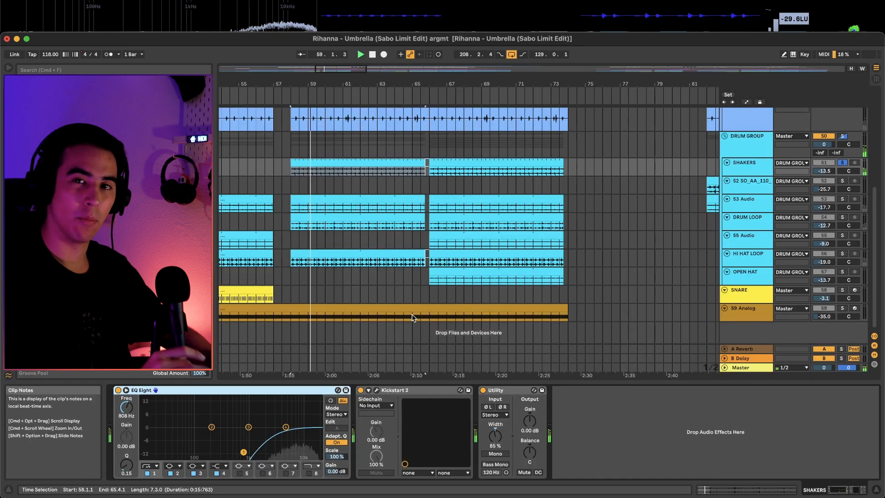
Audition the DRUM LOOP clip at bar 10 and the 55 Audio clip at bar 18 in solo, inspecting the latter's waveform.
scroll(412, 317, left, 5)
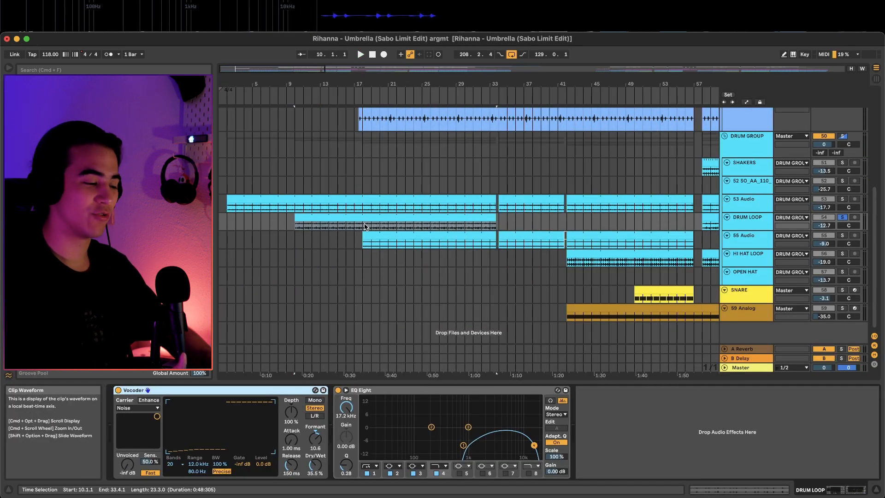
key(shift+Tab)
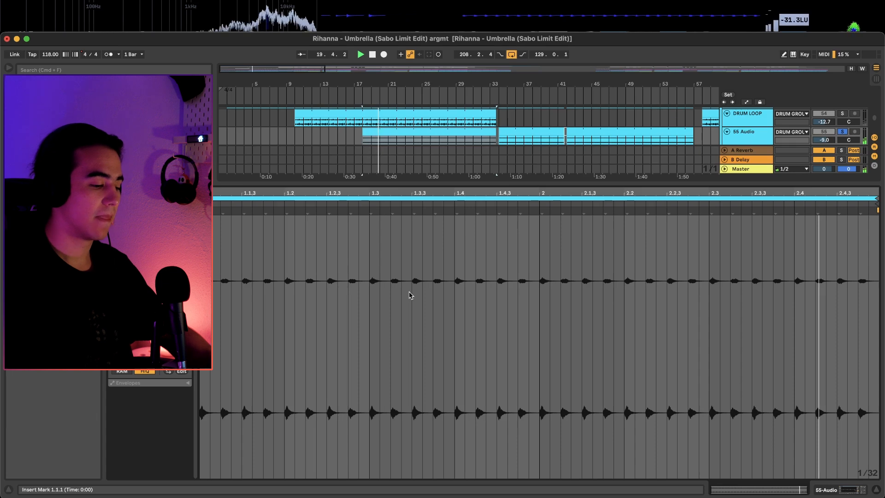
key(shift+Tab)
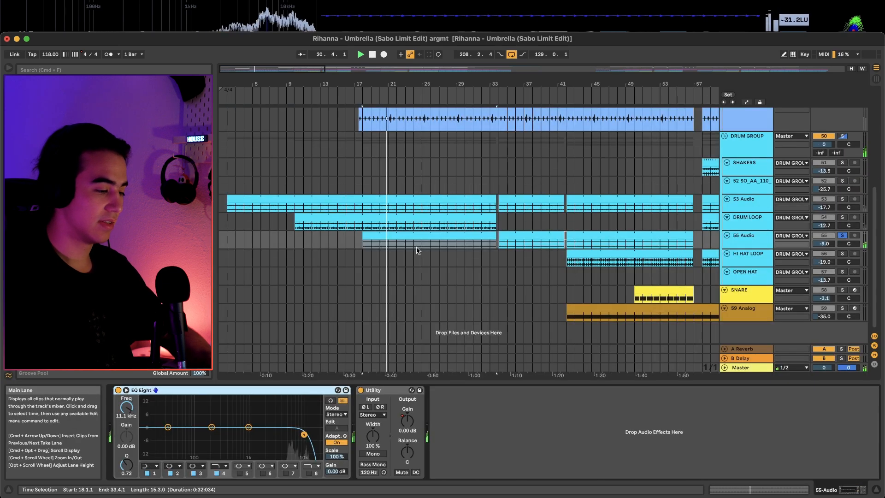
key(space)
Play the HI HAT LOOP clip at bar 42 solo and inspect its waveform and devices.
click(597, 255)
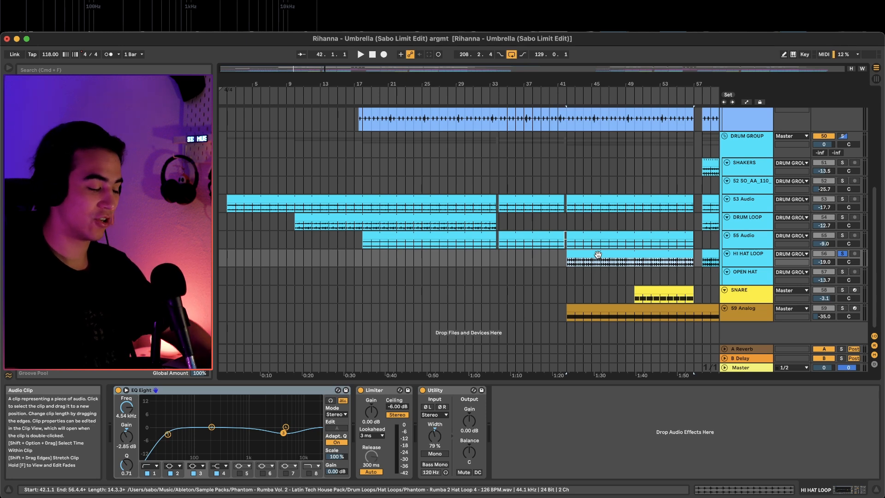
key(shift+Tab)
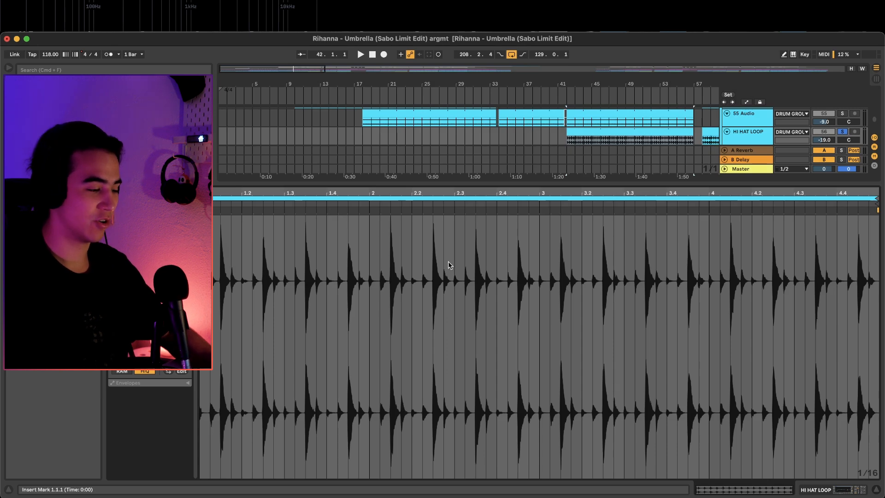
key(shift+Tab)
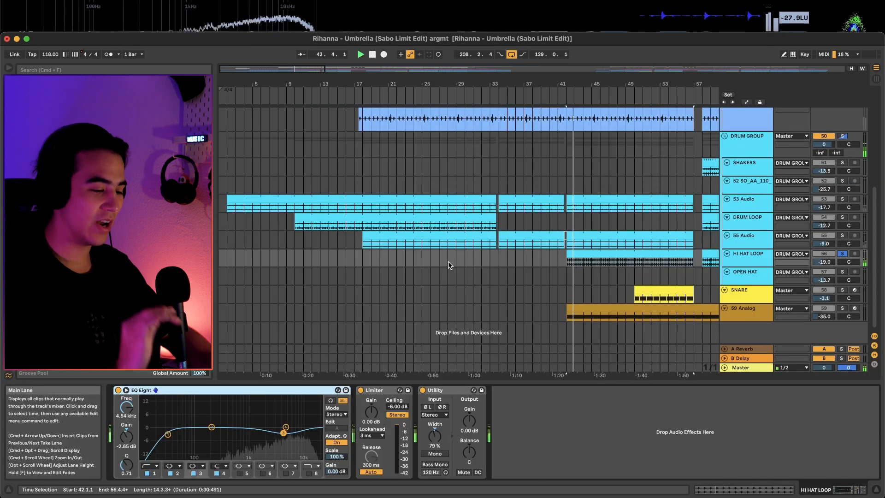
key(shift+Tab)
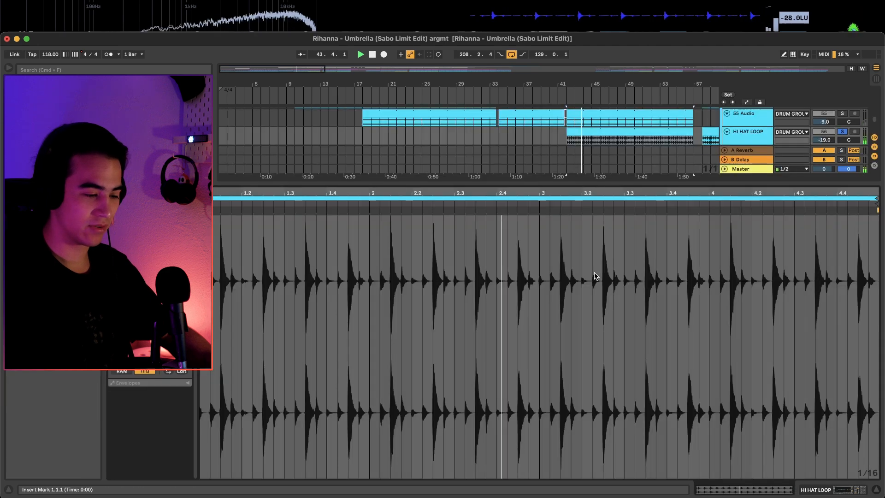
key(shift+Tab)
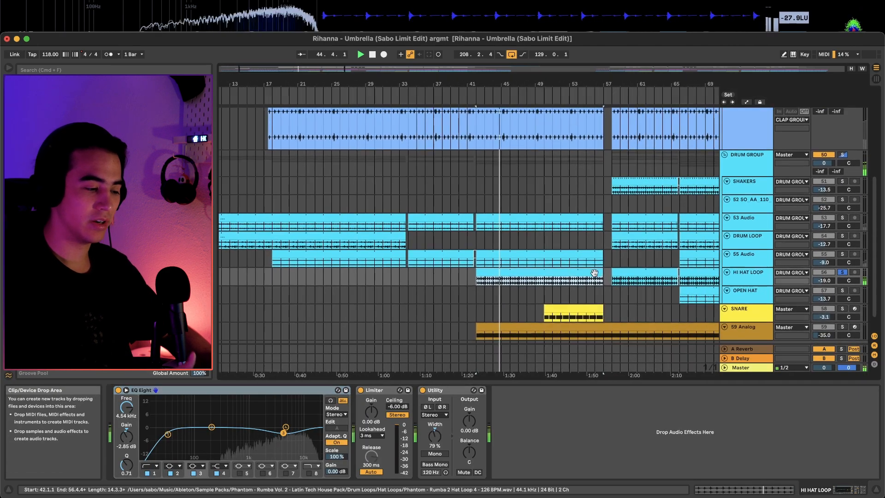
click(527, 244)
scroll(528, 244, right, 2)
key(space)
Solo the OPEN HAT track, play its clip from bar 66 and open the clip's waveform.
click(639, 271)
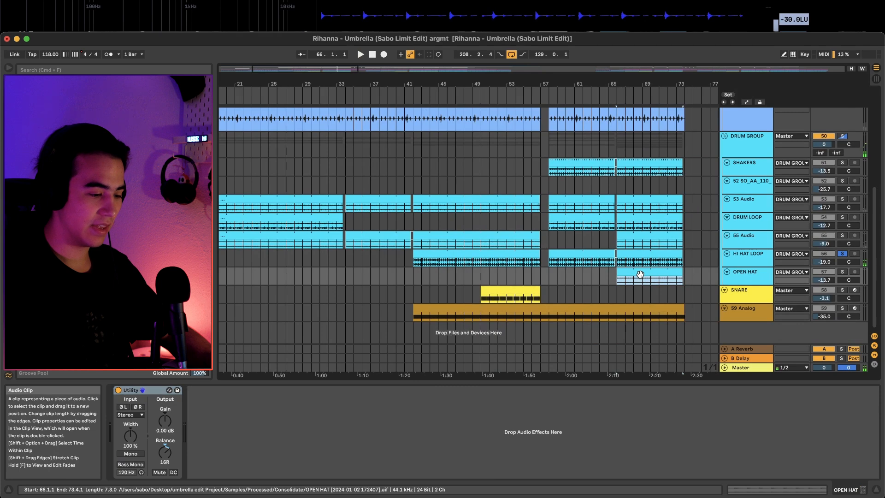
key(s)
scroll(639, 275, right, 3)
scroll(639, 277, right, 2)
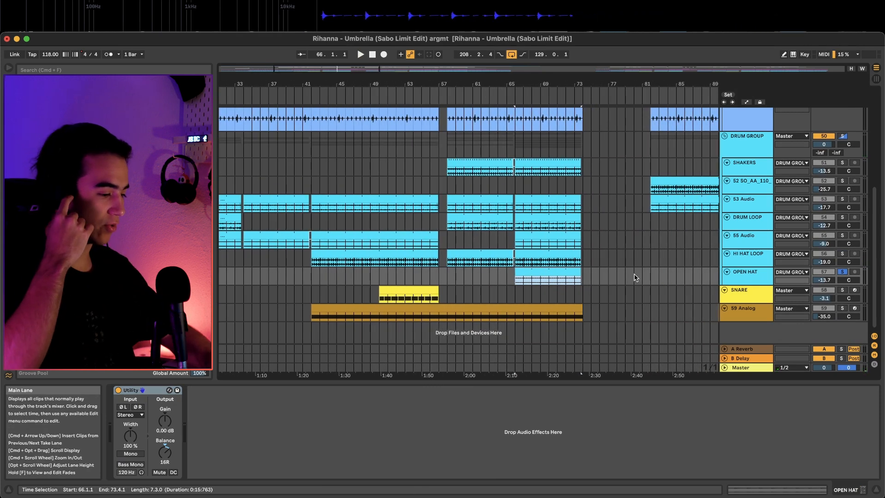
key(space)
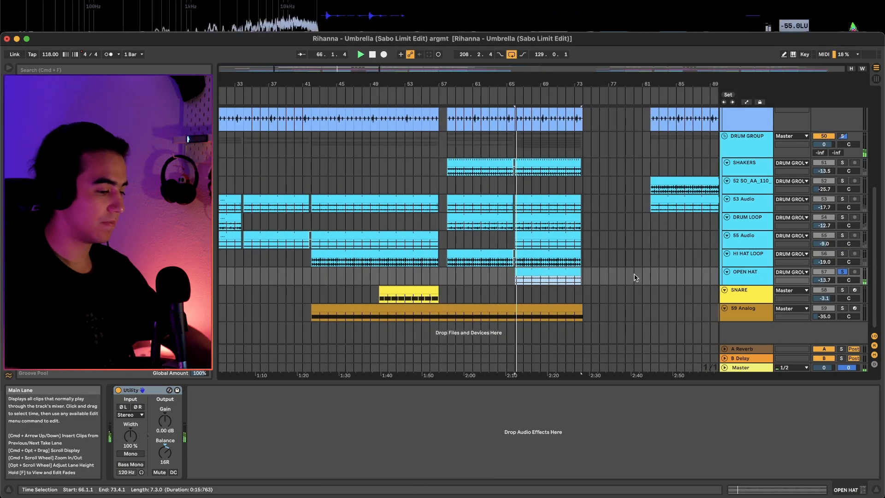
key(shift+Tab)
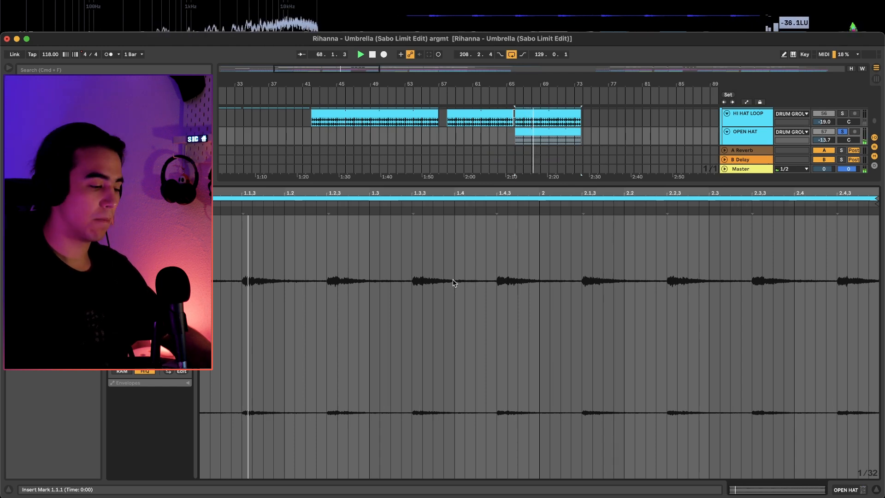
Compare the OPEN HAT clip's waveform with the track's device chain while the clip plays in solo.
key(shift+Tab)
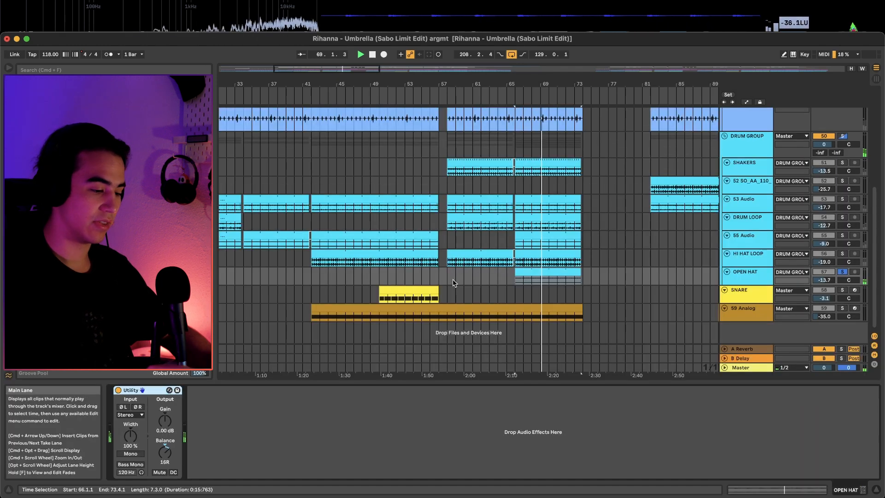
scroll(505, 272, up, 5)
key(shift+Tab)
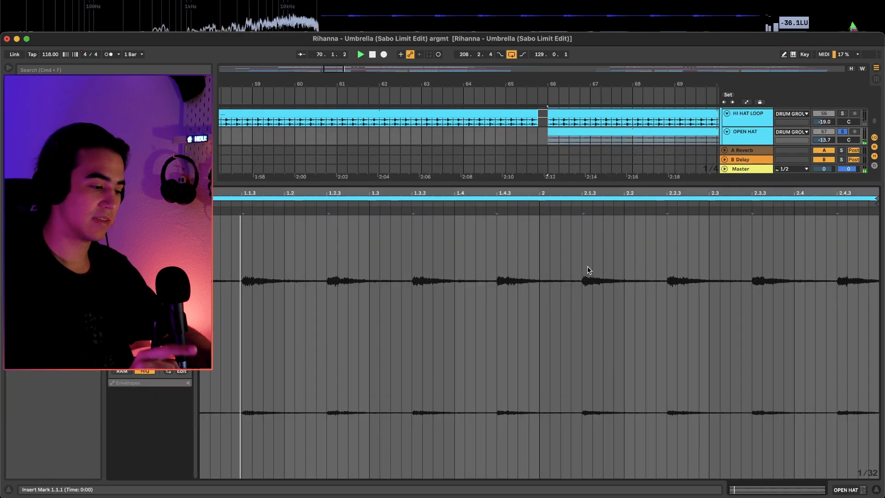
key(shift+Tab)
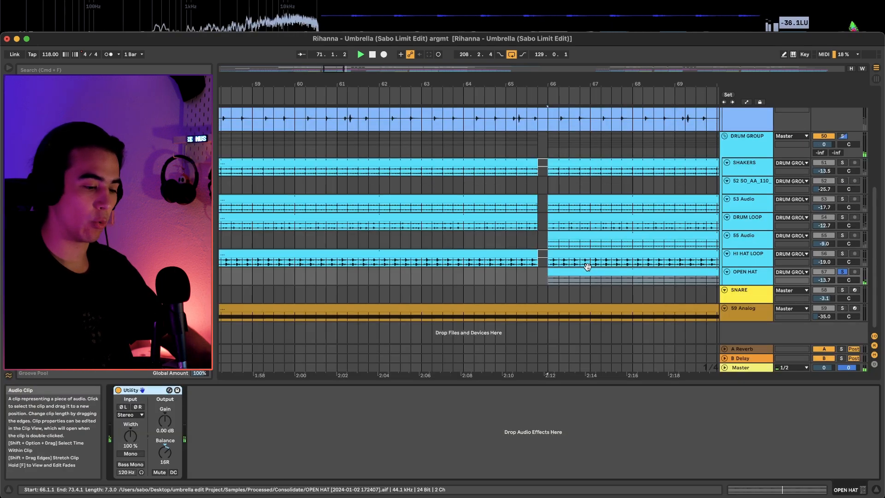
scroll(586, 266, down, 5)
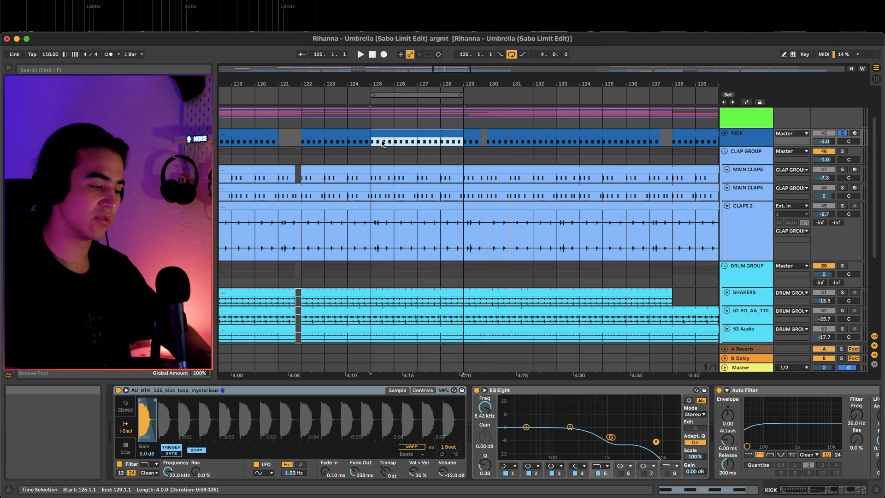
Play the soloed KICK looped over bars 125 to 129, adding both MAIN CLAPS, CLAPS 2 and SHAKERS to the solo.
key(space)
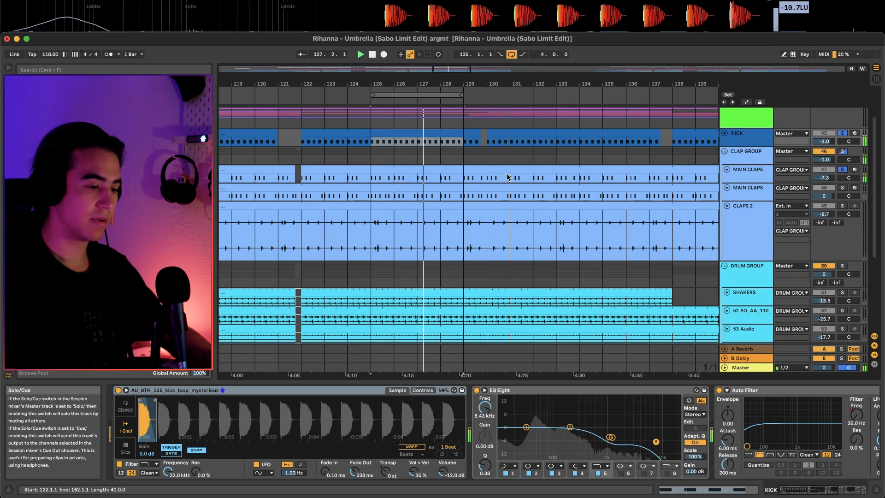
scroll(485, 181, up, 5)
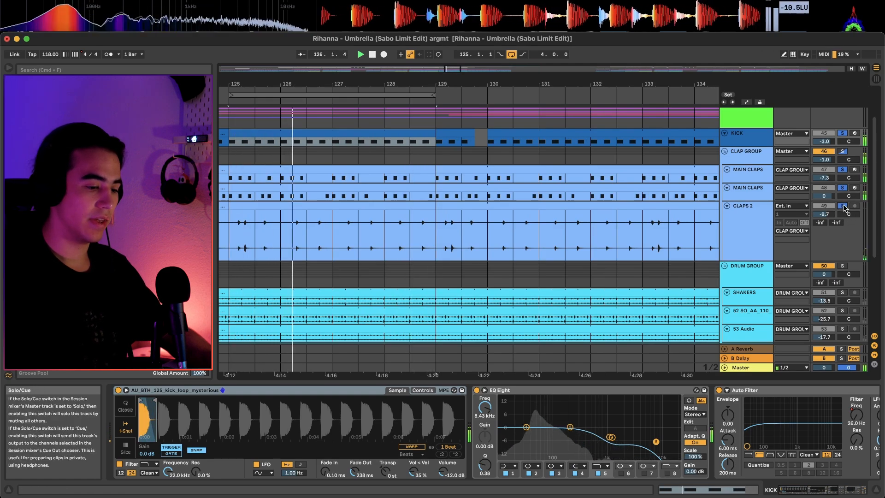
scroll(844, 208, down, 5)
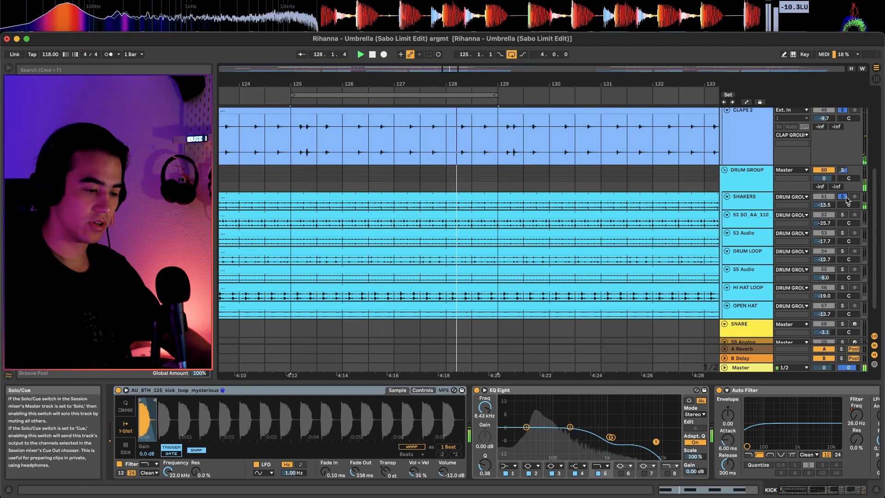
Layer the remaining drum group tracks into the solo one by one, from 52 SO_AA_110 through OPEN HAT.
scroll(589, 197, down, 4)
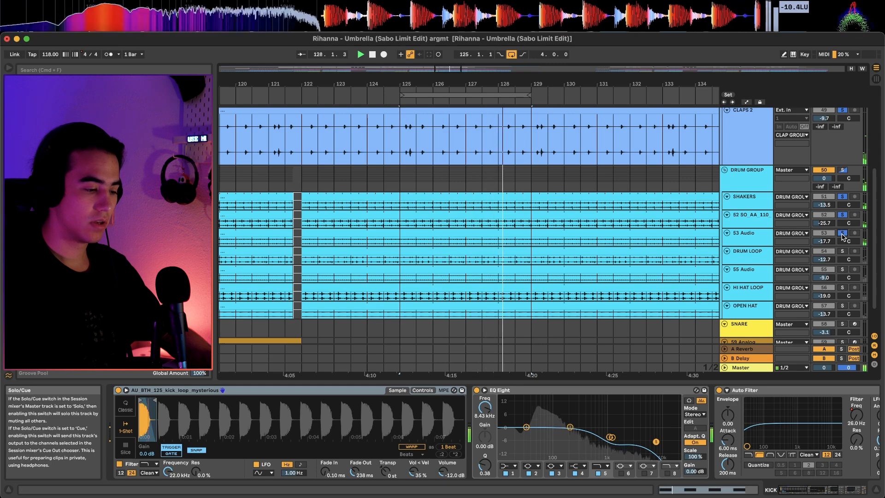
scroll(506, 227, up, 5)
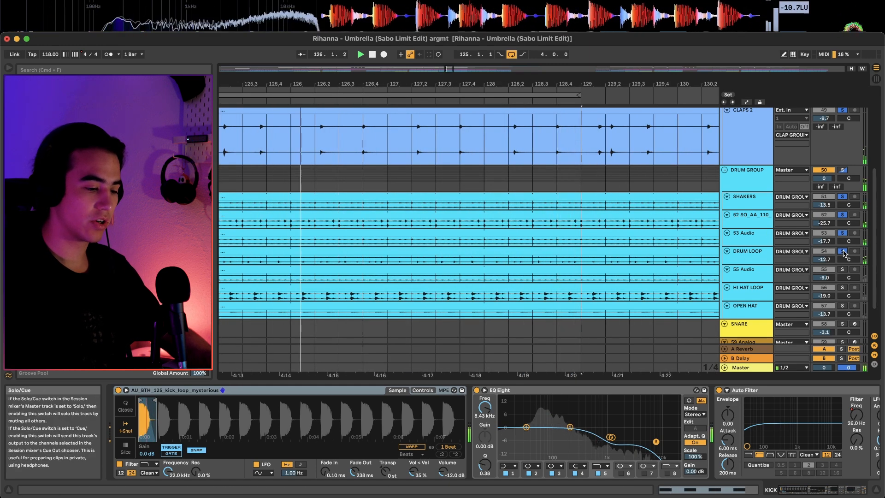
scroll(592, 231, down, 4)
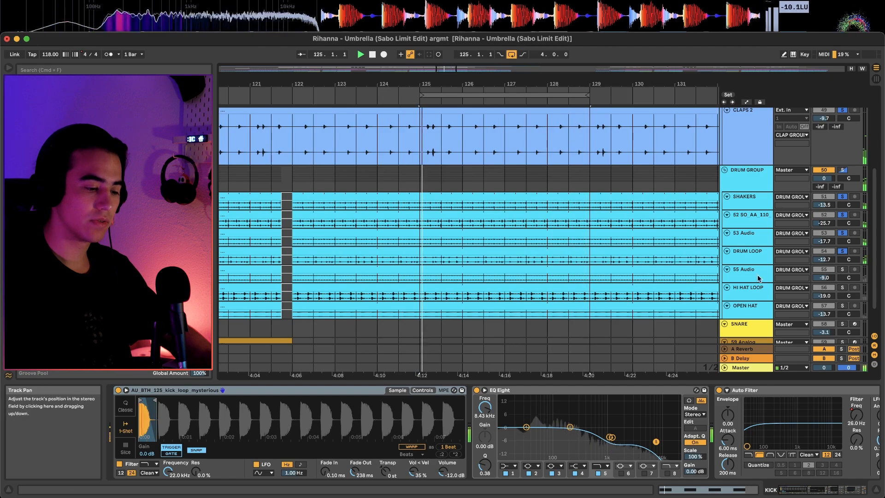
scroll(688, 285, up, 2)
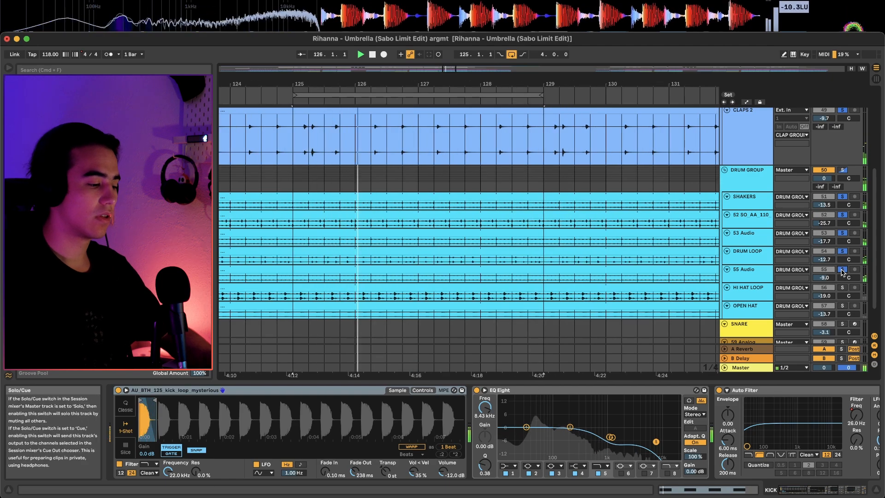
scroll(566, 258, down, 1)
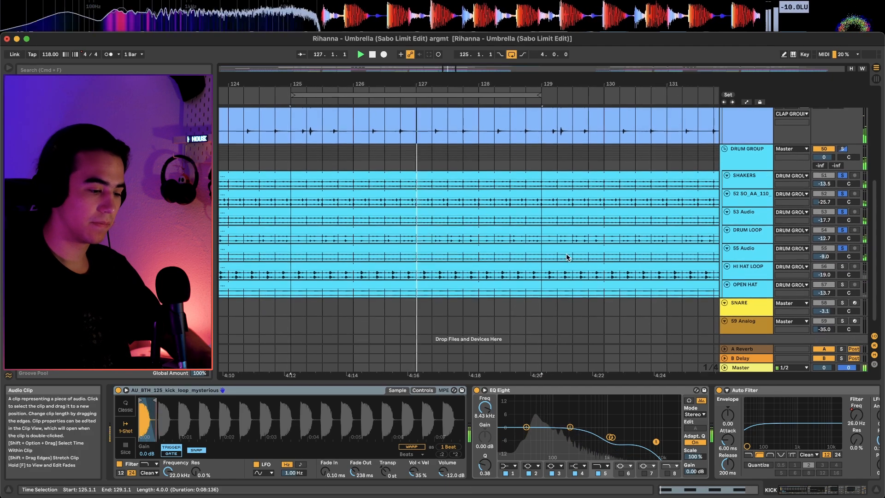
click(843, 267)
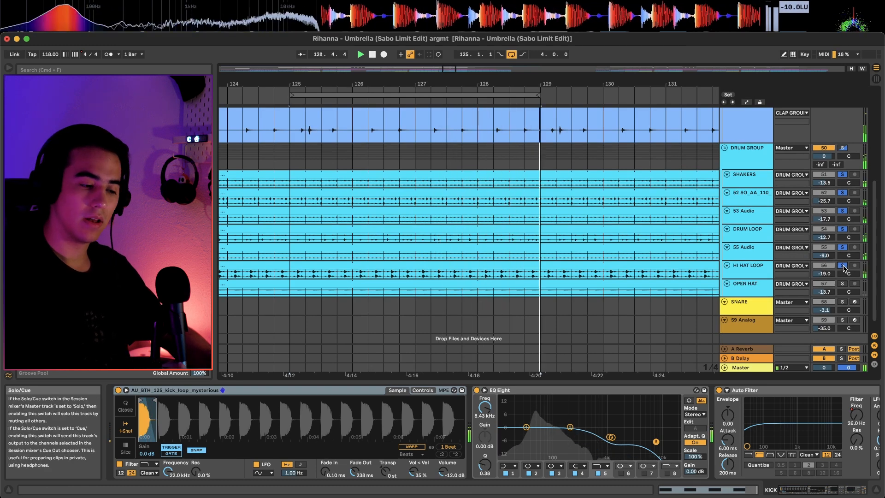
click(842, 283)
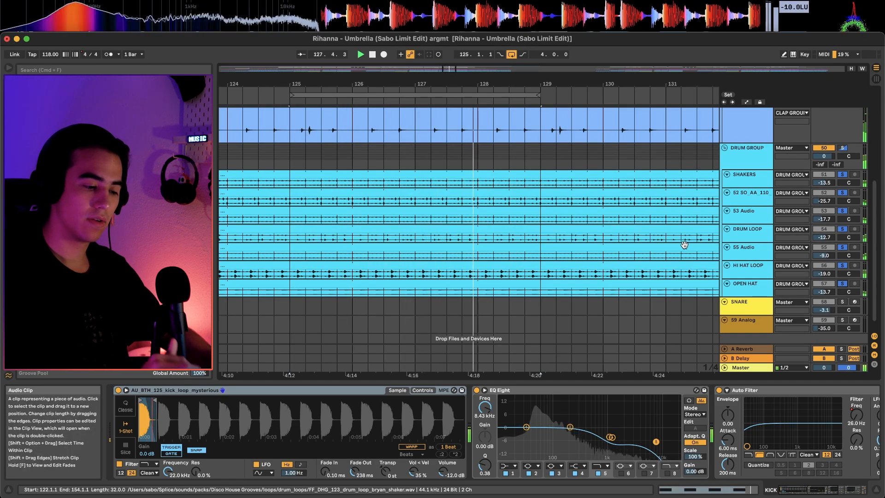
Examine how the kick, clap and drum group clips are laid out across the arrangement while the loop plays.
scroll(684, 245, down, 5)
scroll(684, 247, right, 2)
scroll(684, 248, down, 5)
scroll(684, 248, up, 5)
scroll(684, 248, right, 4)
scroll(684, 247, down, 3)
scroll(684, 248, right, 2)
scroll(684, 248, up, 1)
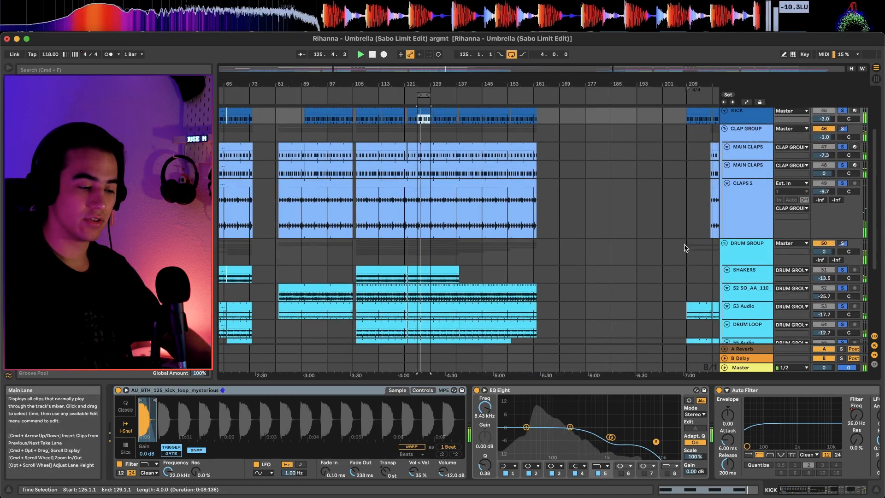
scroll(684, 248, up, 5)
scroll(651, 249, down, 3)
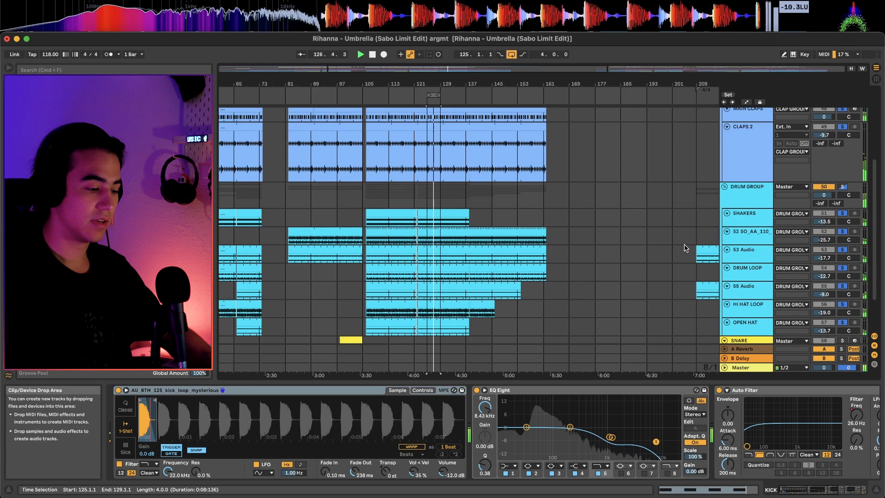
Play the SNARE clip at bar 98 in solo and inspect its MIDI notes and device chain.
click(497, 298)
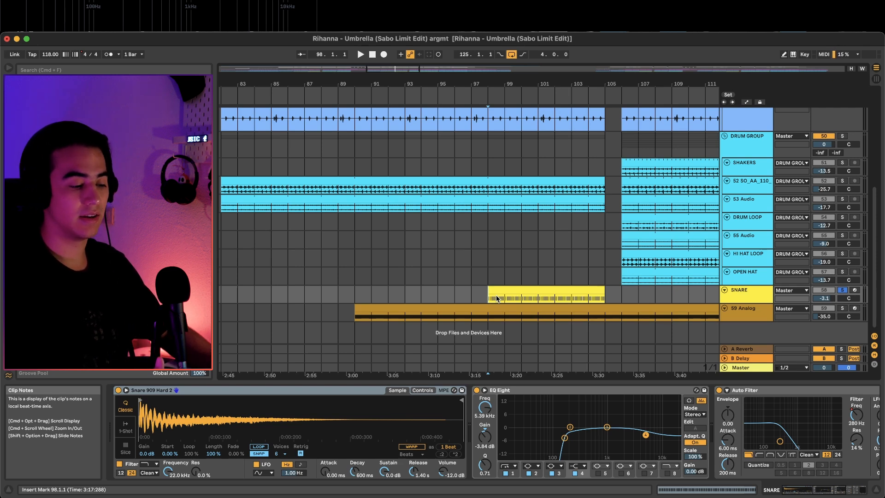
key(space)
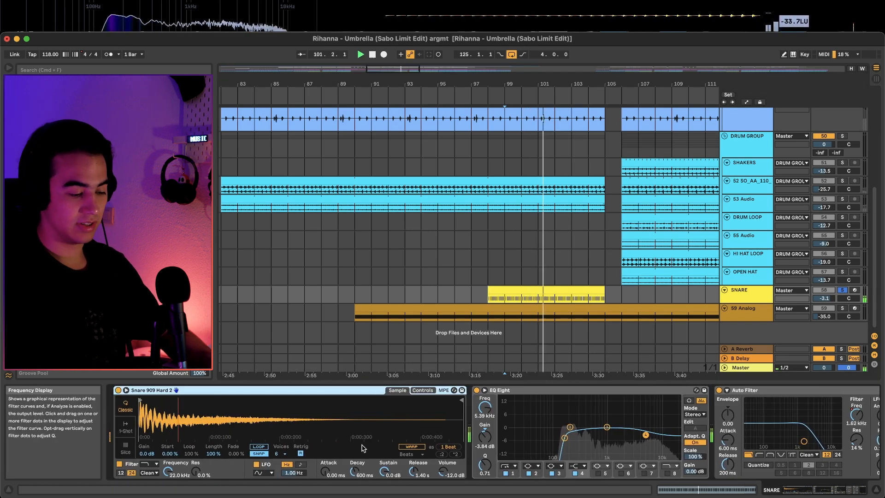
scroll(362, 448, right, 5)
double_click(527, 290)
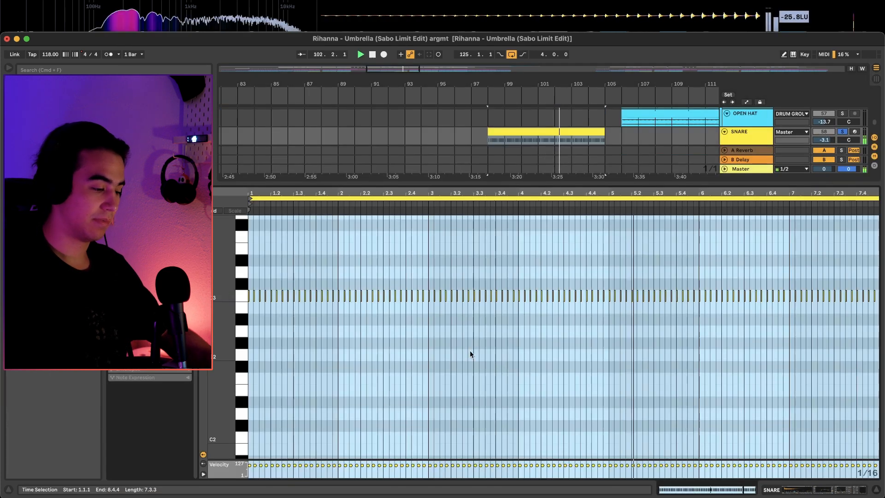
scroll(555, 318, up, 4)
scroll(554, 318, down, 3)
key(shift+Tab)
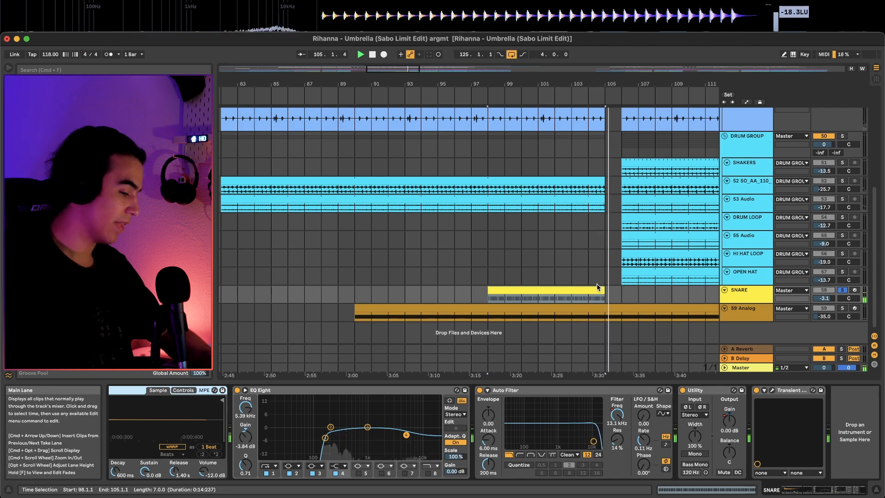
Solo the 59 Analog track, show its Utility Gain automation and play it from bar 97.
key(w)
click(529, 308)
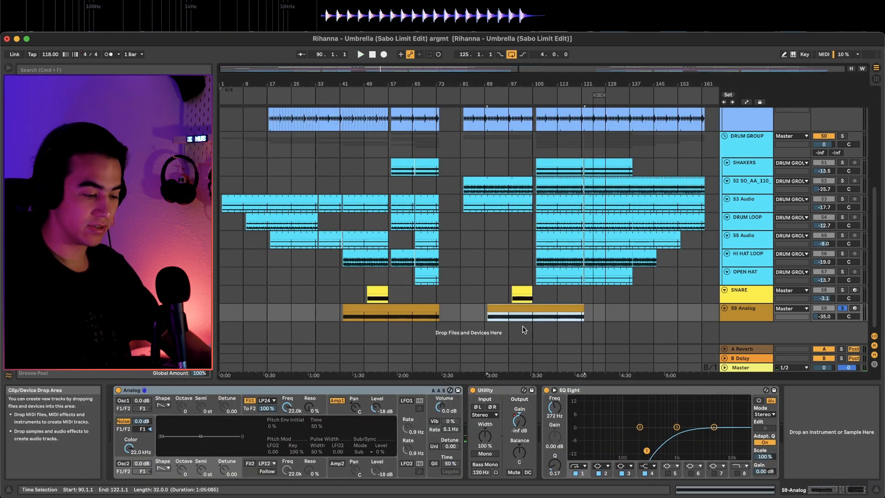
key(z)
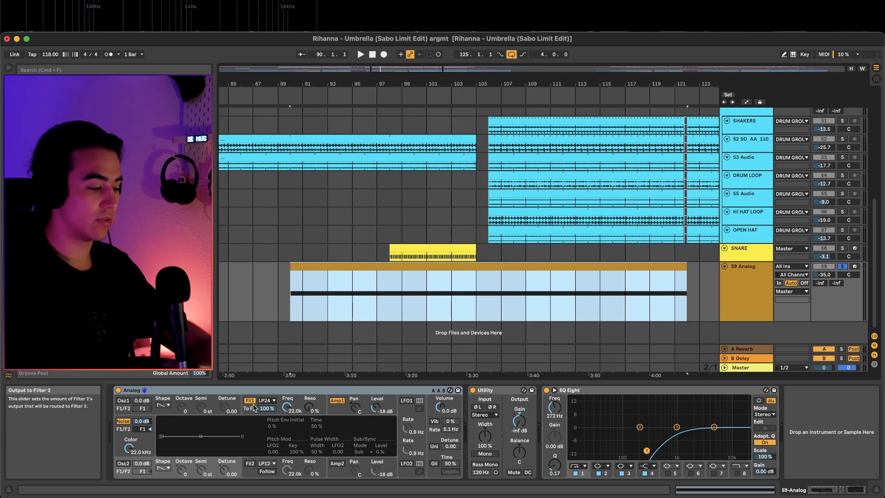
right_click(522, 420)
click(540, 426)
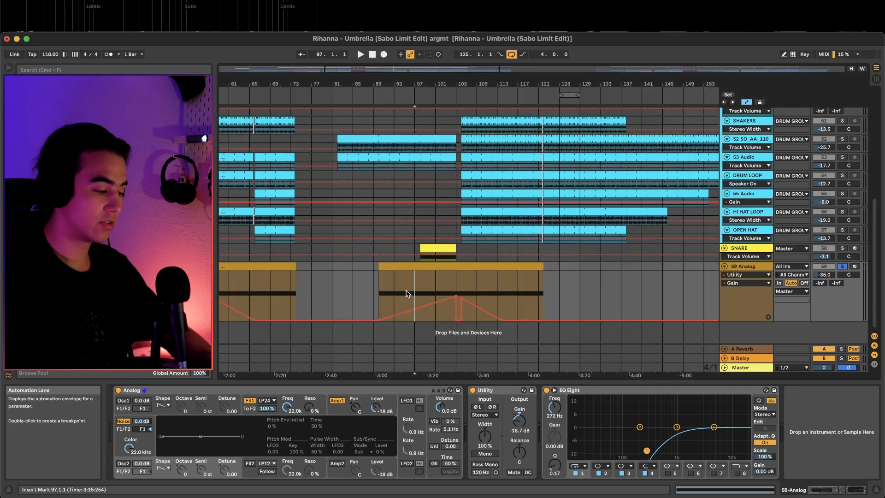
key(space)
key(plus)
key(plus)
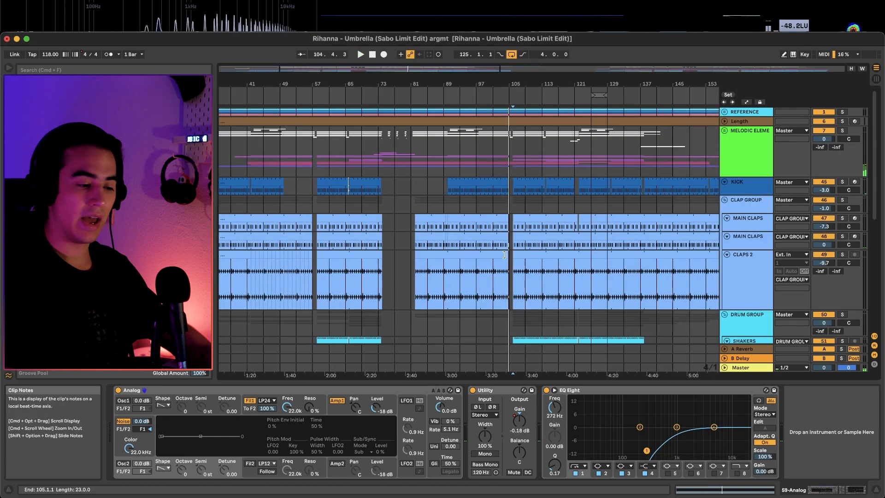
Unfold the MELODIC ELEMENTS group and open the group's SoundShifter Pitch plug-in window.
scroll(507, 254, down, 5)
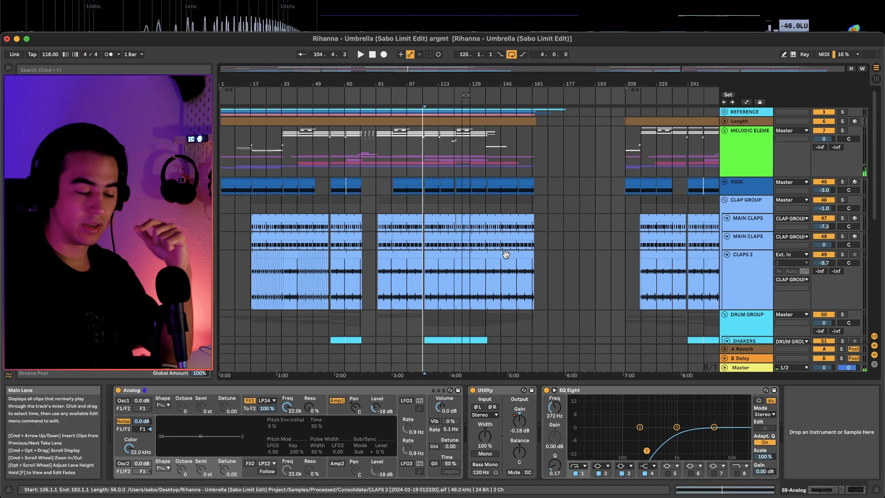
click(724, 133)
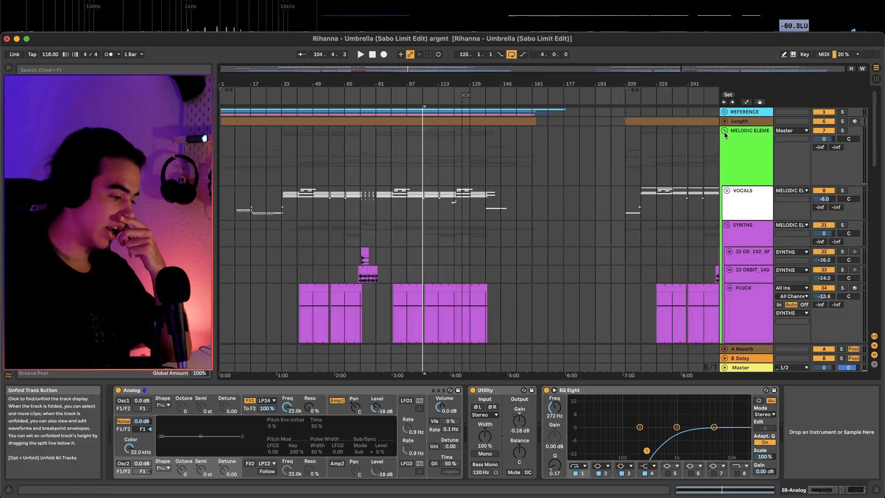
click(724, 133)
click(725, 132)
click(737, 142)
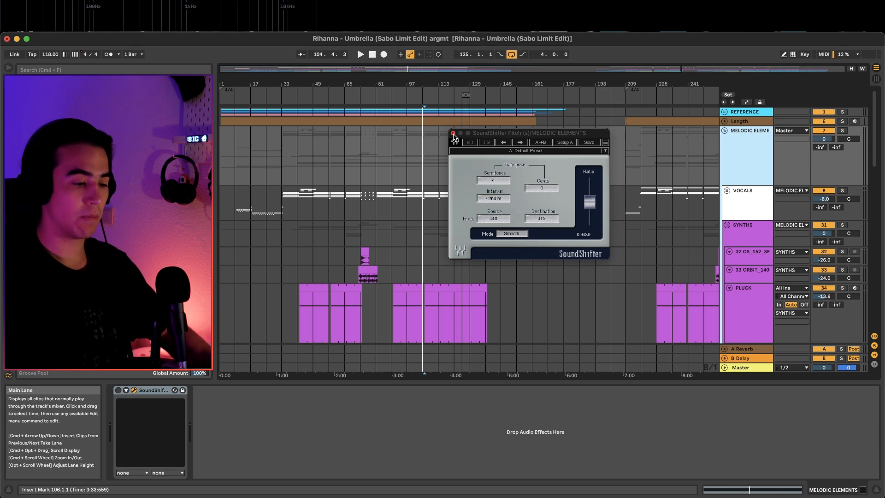
Look over the vocal, synth and piano tracks inside MELODIC ELEMENTS, and close the SoundShifter window.
scroll(406, 198, down, 1)
scroll(405, 198, right, 2)
scroll(406, 198, up, 1)
scroll(405, 198, down, 10)
scroll(406, 208, left, 1)
scroll(406, 217, up, 10)
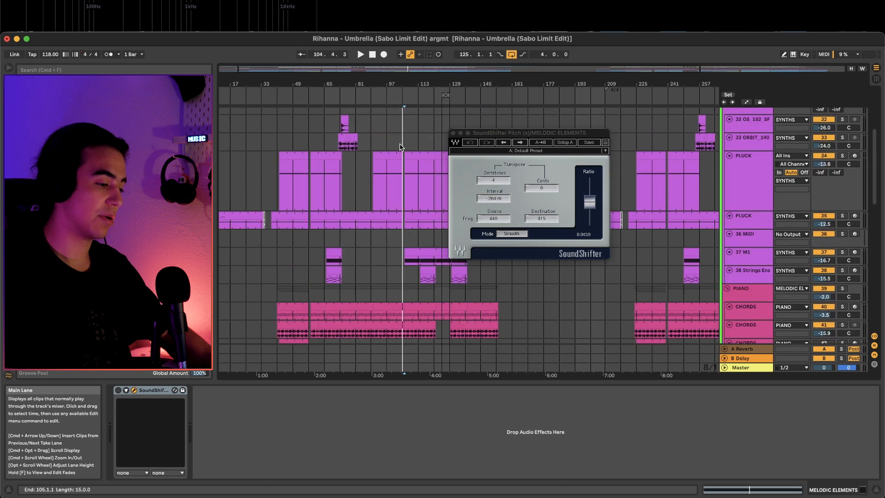
scroll(400, 138, right, 1)
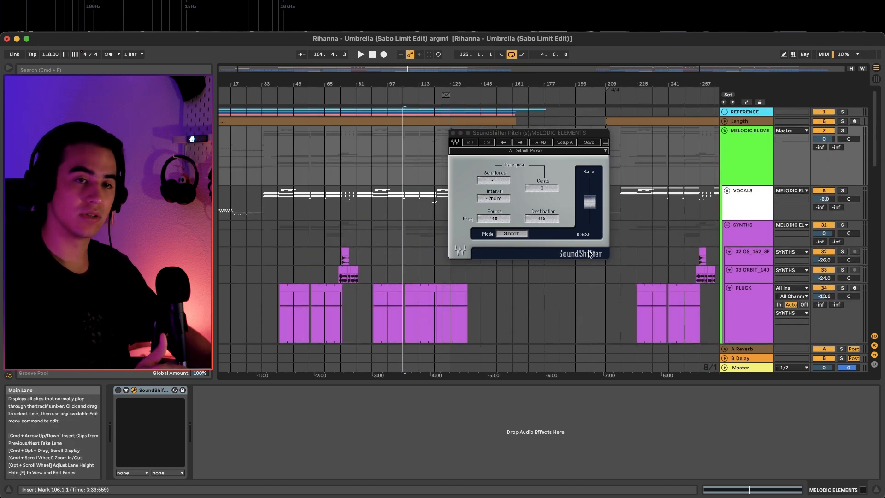
scroll(311, 260, left, 1)
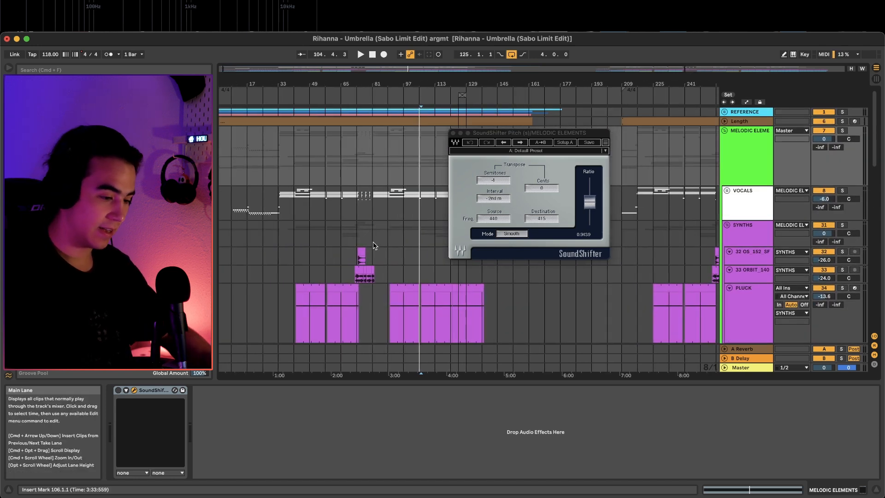
click(453, 133)
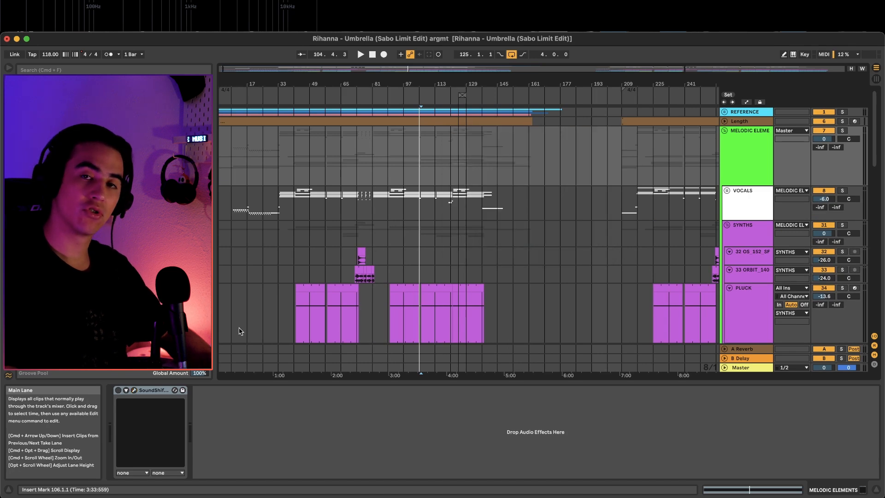
Show the VOCALS group's device chain and survey both versions of the arrangement across all tracks.
click(739, 206)
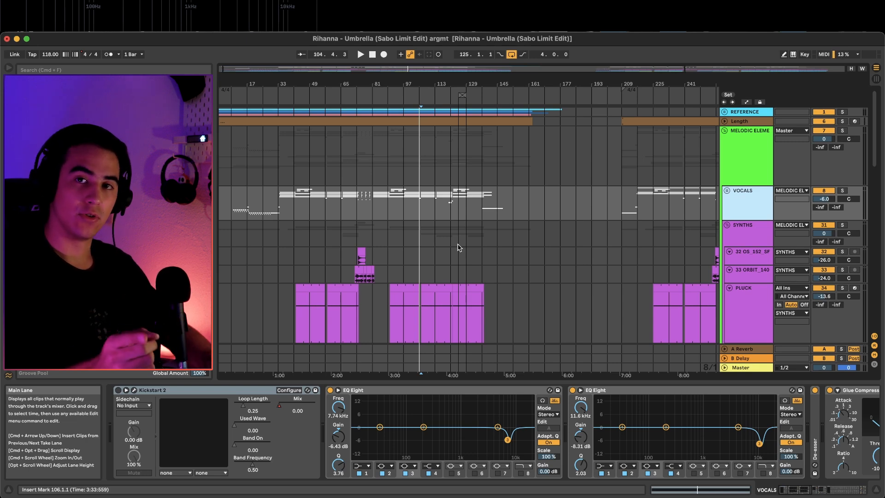
scroll(459, 247, down, 15)
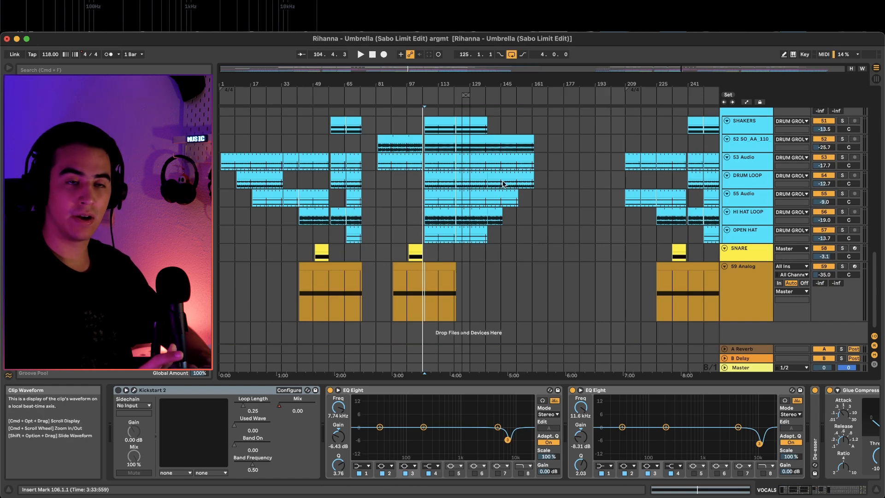
scroll(502, 167, up, 10)
scroll(502, 183, down, 10)
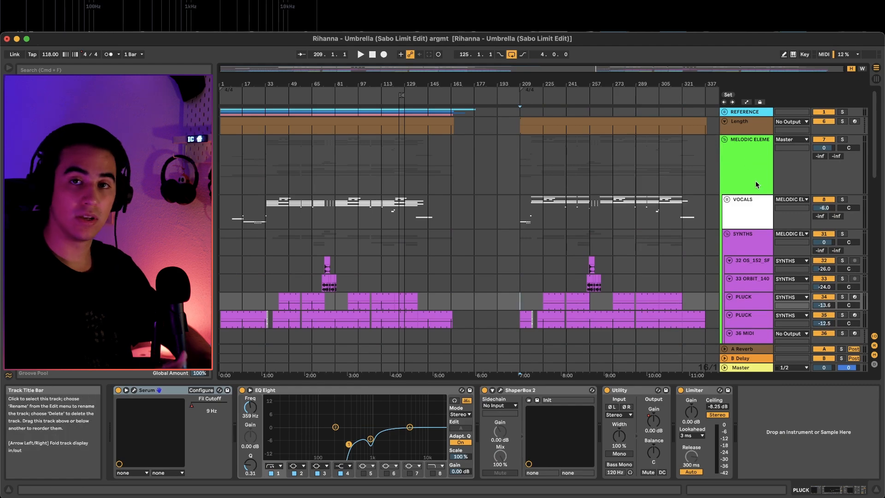
scroll(510, 192, down, 10)
scroll(509, 191, up, 10)
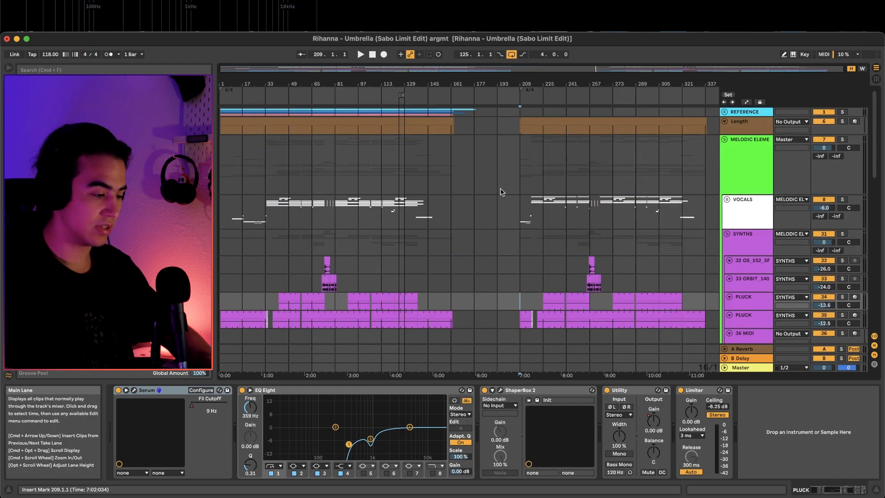
Look over the drum, vocal and synth tracks of both versions, placing the insert marker at bar 161 on the 55 Audio track.
scroll(470, 224, down, 10)
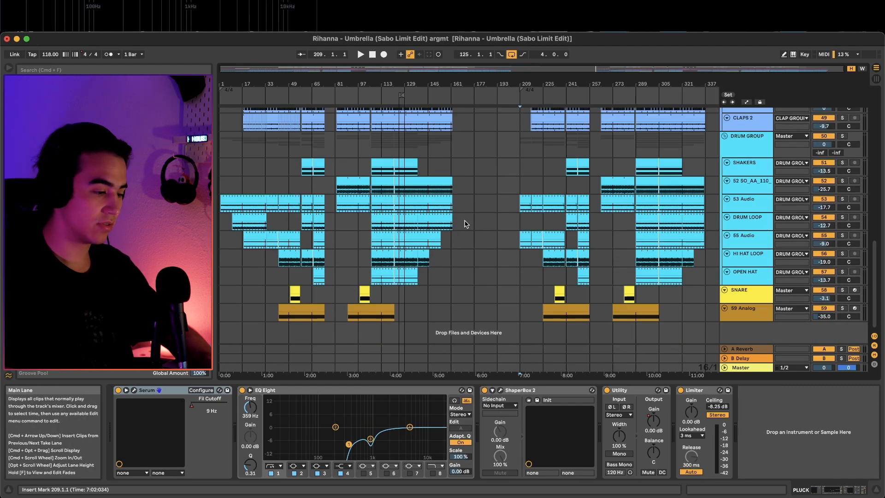
click(448, 243)
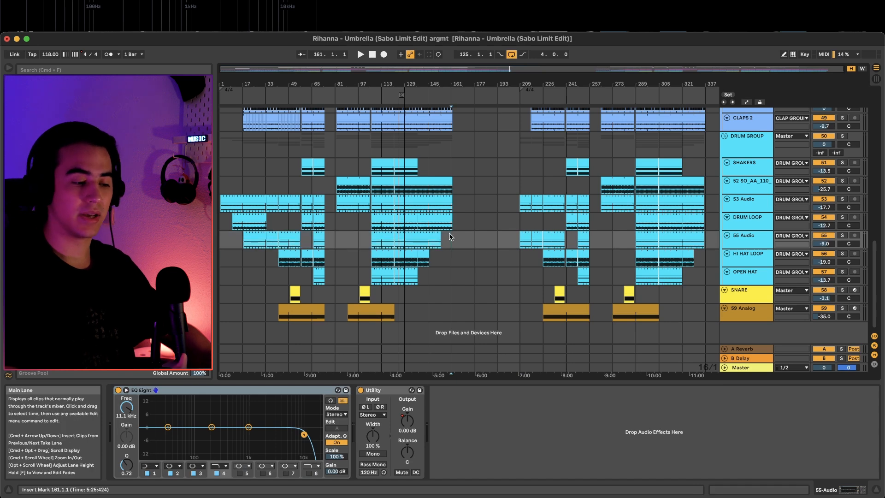
scroll(498, 240, up, 12)
scroll(497, 240, down, 3)
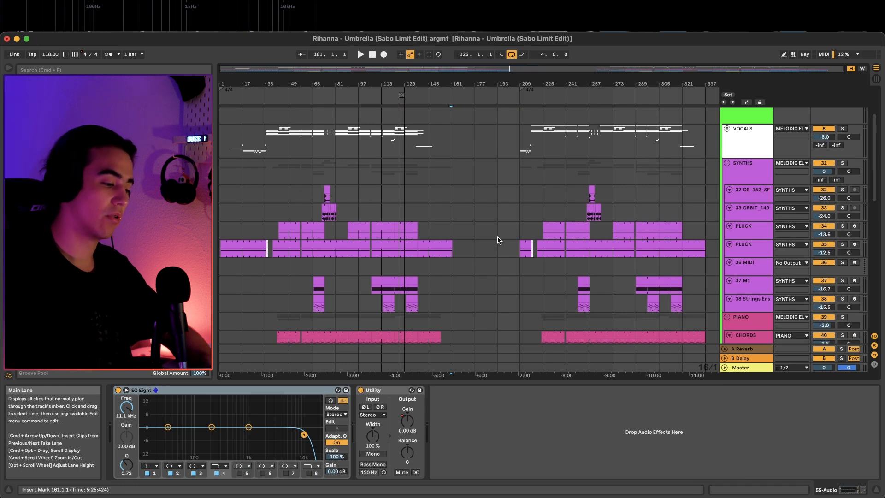
scroll(482, 233, down, 4)
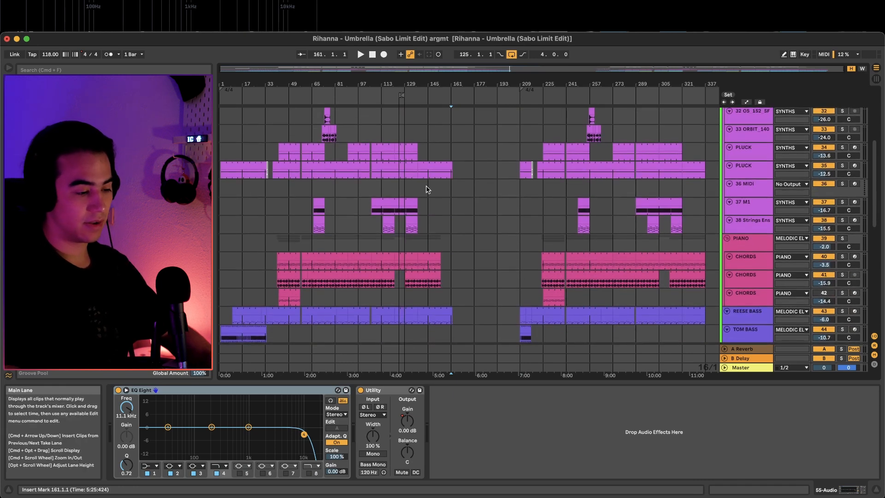
Mark out the first version from bar 161 back to bar 1, and the second from bar 209, on the empty 36 MIDI lane.
drag(450, 187, 219, 188)
drag(444, 188, 219, 188)
drag(519, 187, 691, 187)
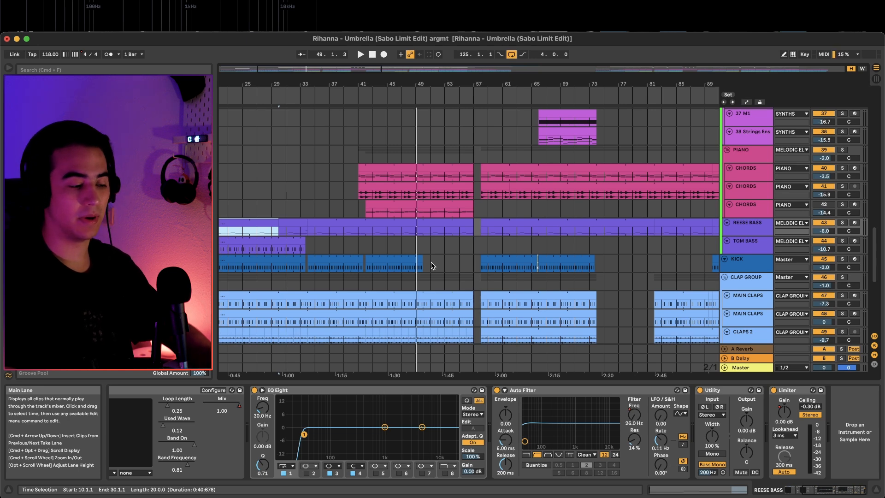
Examine the synth, piano, bass, clap and drum tracks of the first version between about bars 25 and 89.
scroll(431, 266, down, 10)
scroll(430, 262, up, 14)
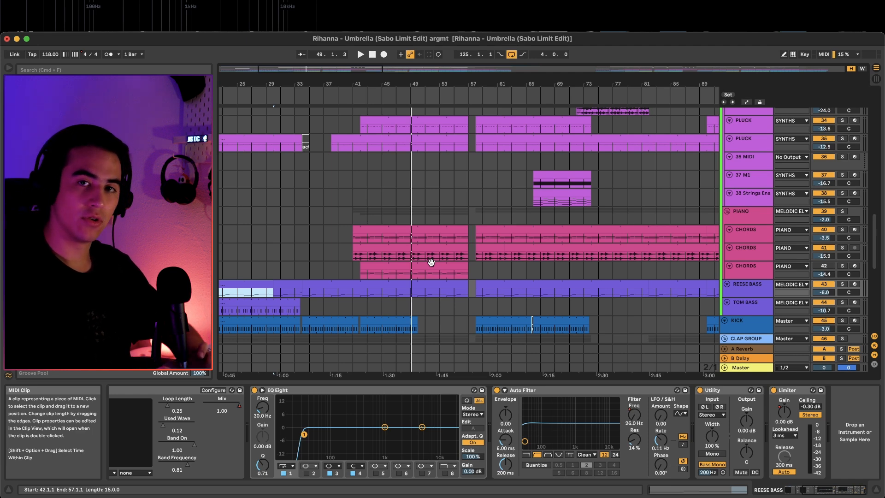
scroll(431, 262, up, 2)
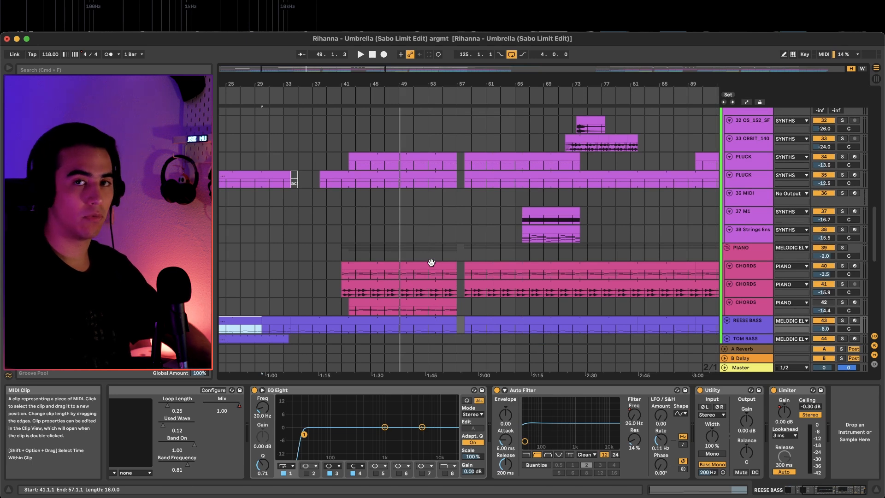
scroll(431, 263, down, 8)
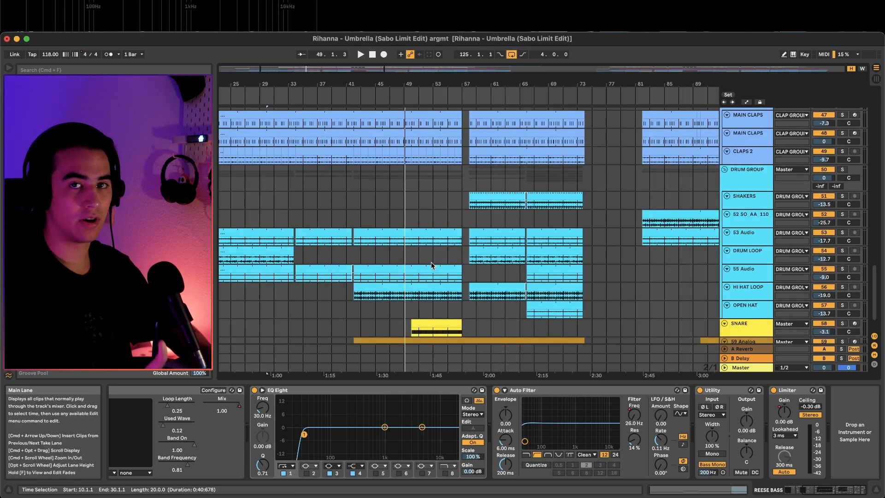
scroll(431, 265, down, 2)
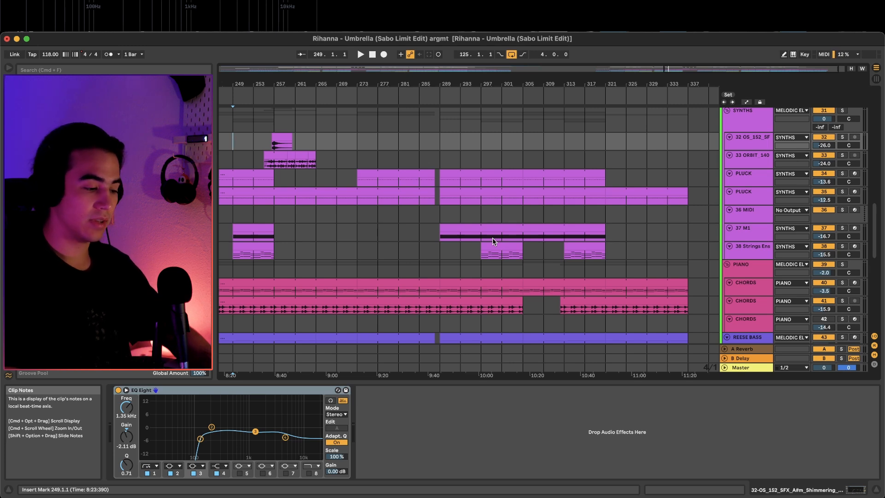
Play the second version from bar 285 and bring its vocal stems into view.
click(419, 222)
scroll(418, 221, up, 5)
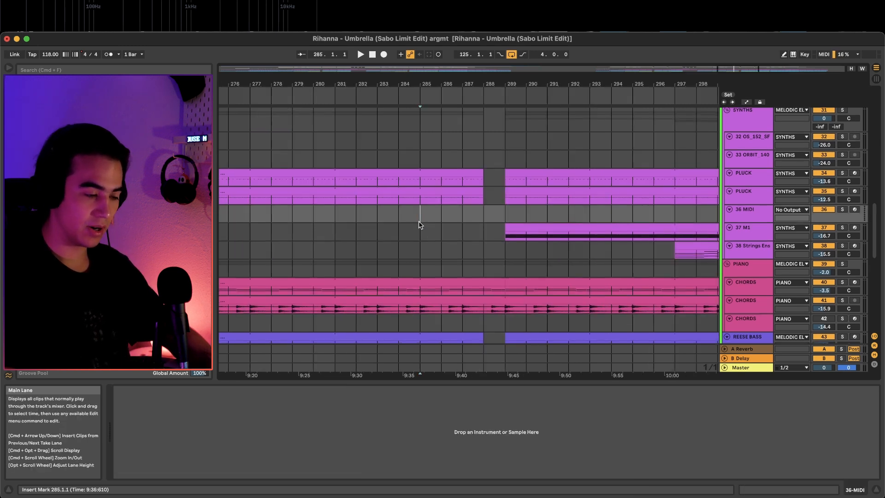
scroll(419, 221, down, 5)
scroll(419, 222, up, 15)
key(space)
scroll(418, 221, down, 10)
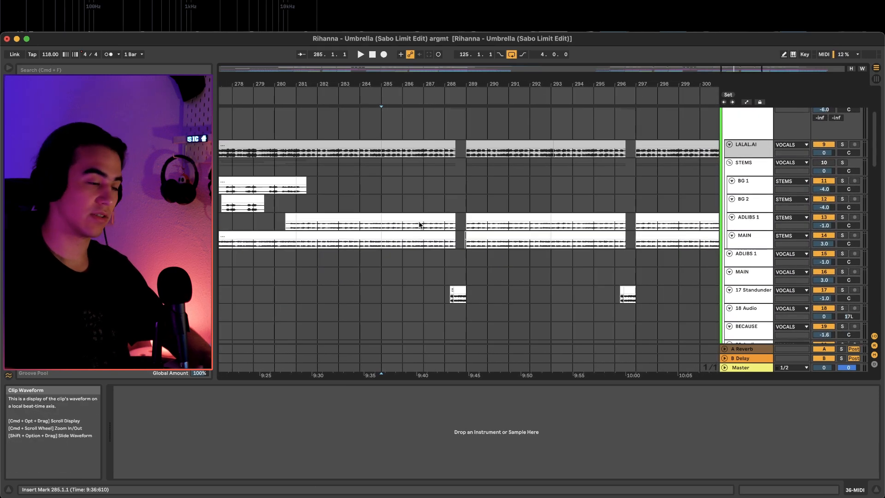
Examine the drum, clap, bass, synth and vocal tracks around bar 289 while the second version plays.
scroll(419, 221, down, 6)
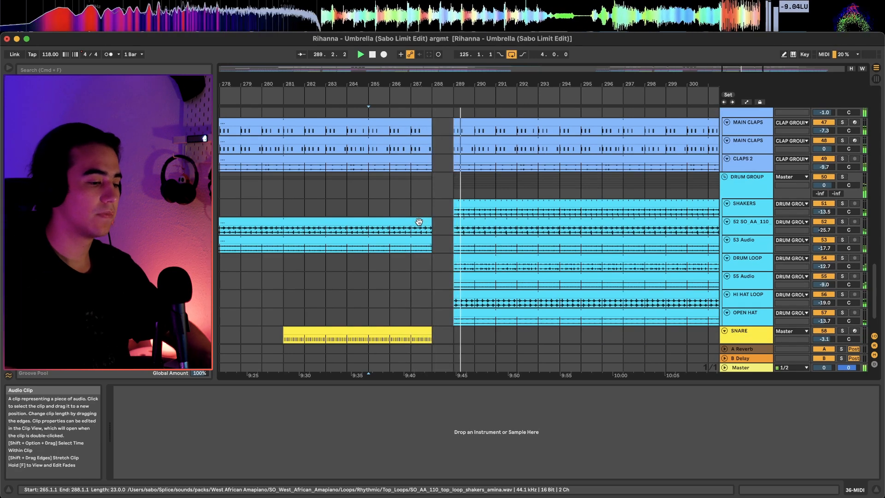
scroll(419, 223, up, 2)
scroll(419, 223, up, 12)
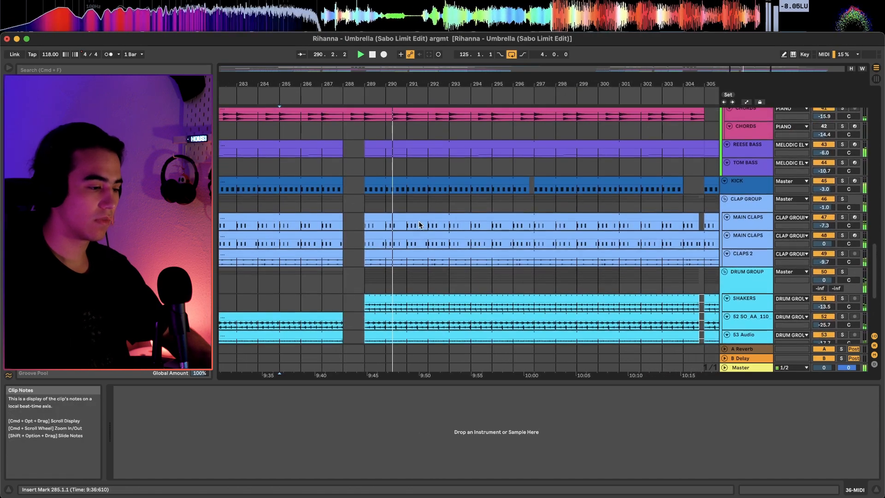
scroll(419, 222, down, 4)
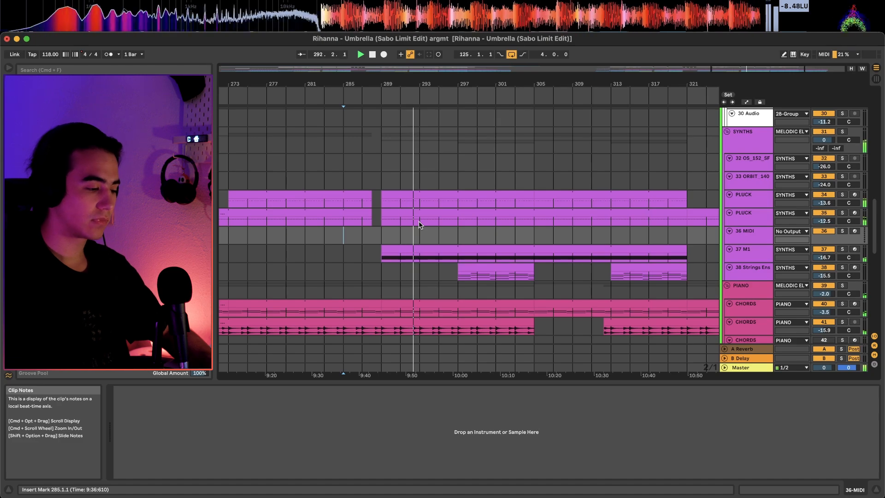
scroll(419, 220, down, 4)
scroll(419, 220, up, 15)
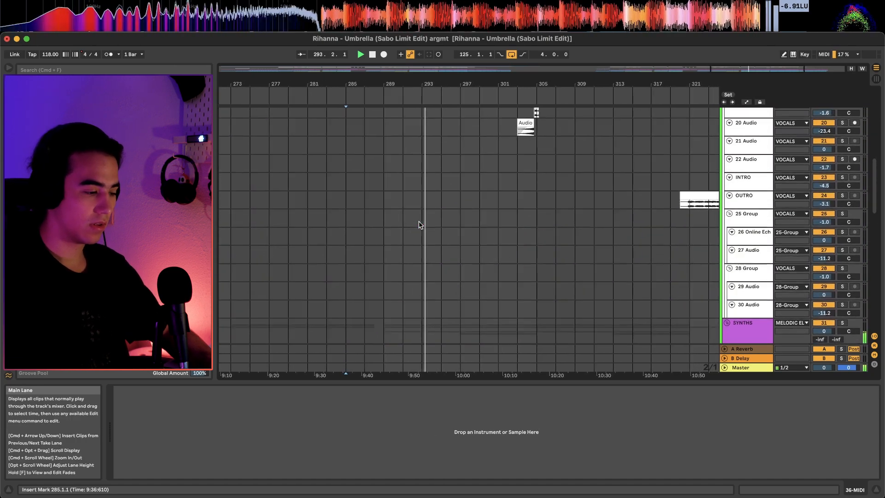
scroll(450, 272, down, 15)
scroll(450, 272, down, 12)
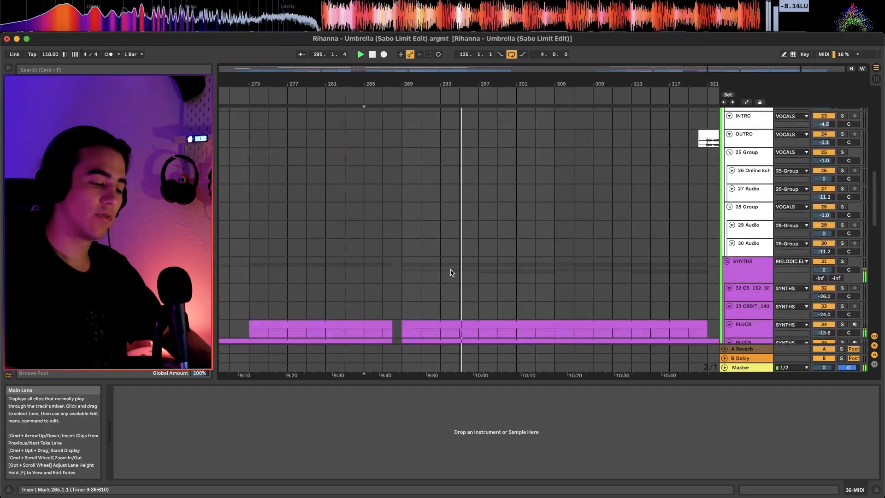